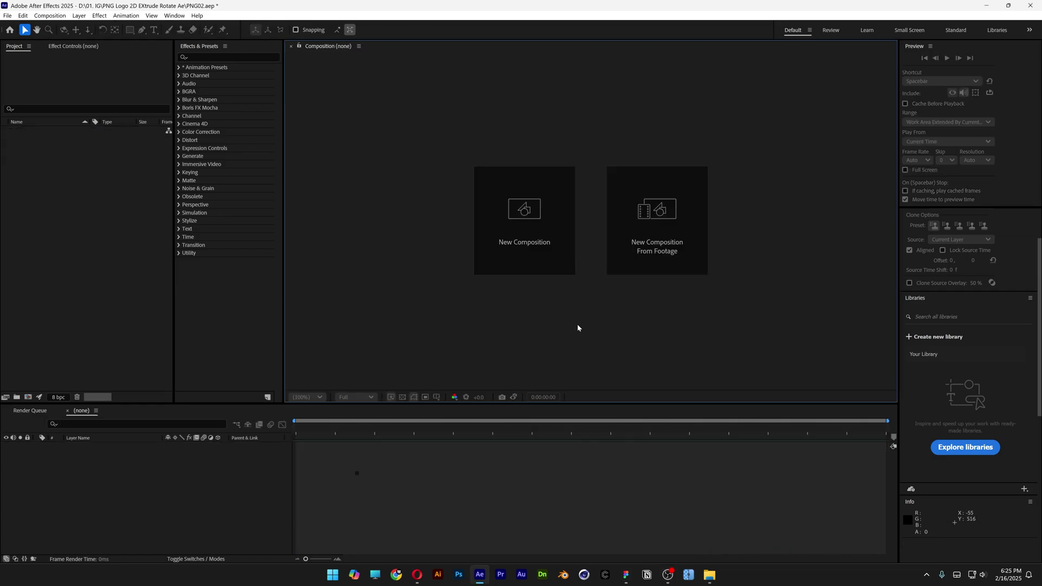
- Create composition LOGO with the Social Media Landscape HD preset and 0:00:05:00 duration
click(559, 238)
key(BackSpace)
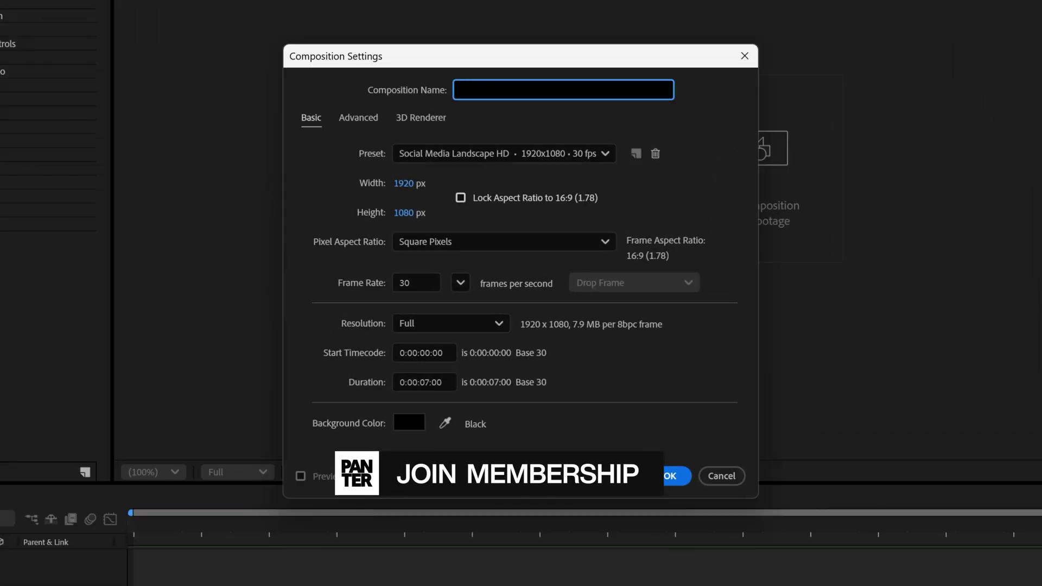
text(LOGO)
click(521, 157)
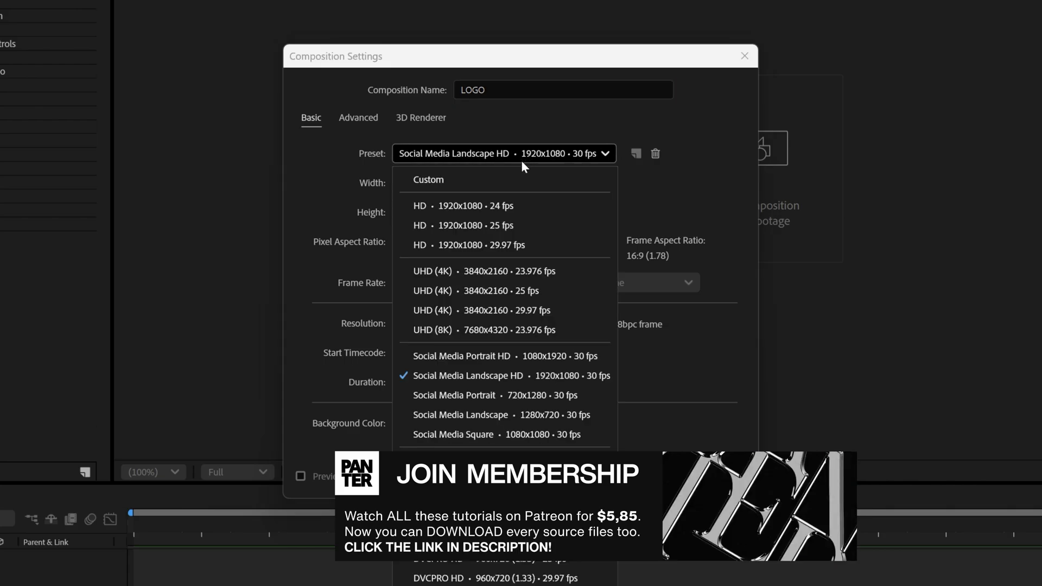
click(464, 377)
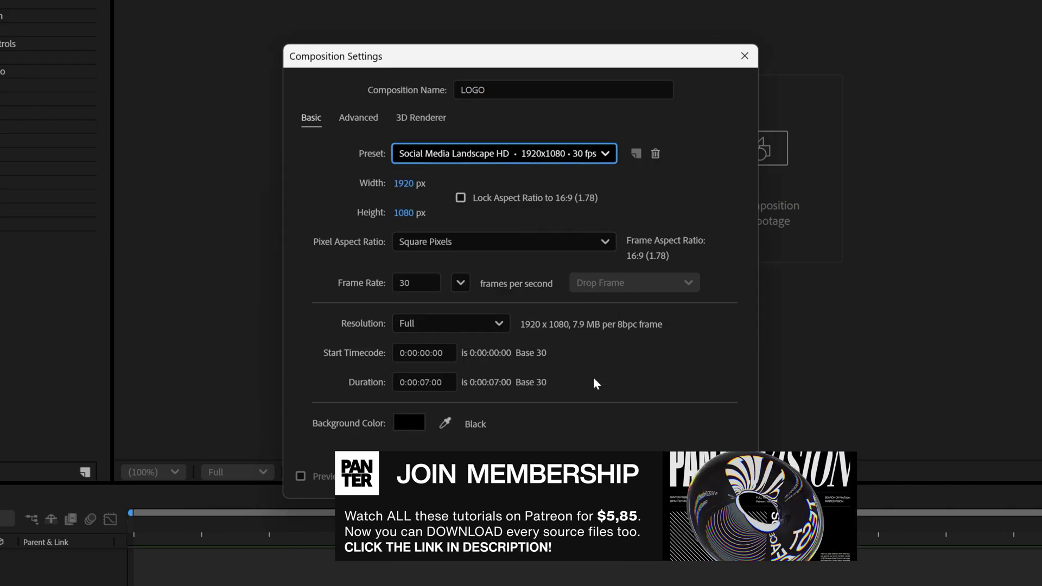
click(426, 383)
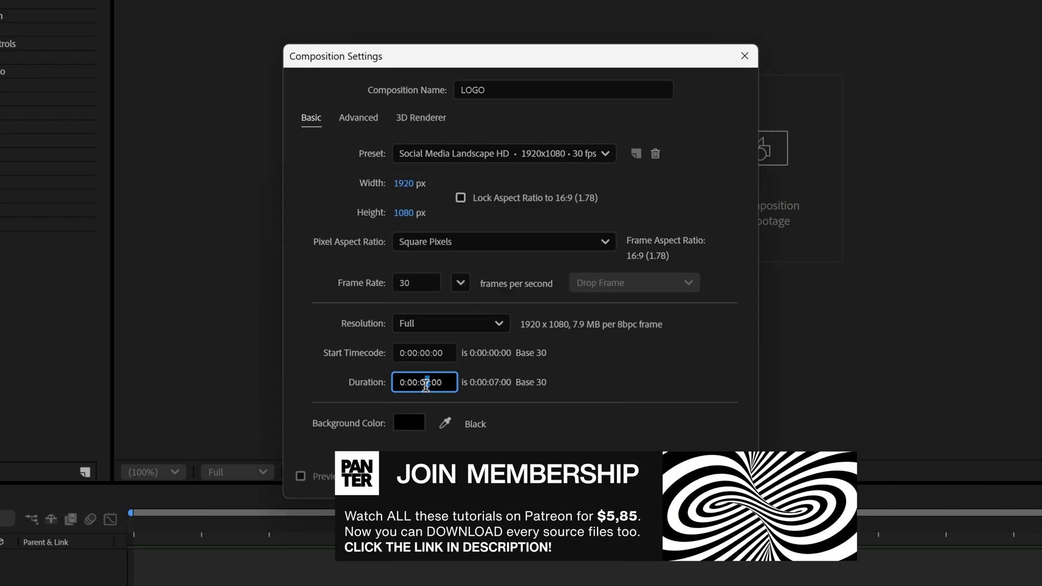
text(5)
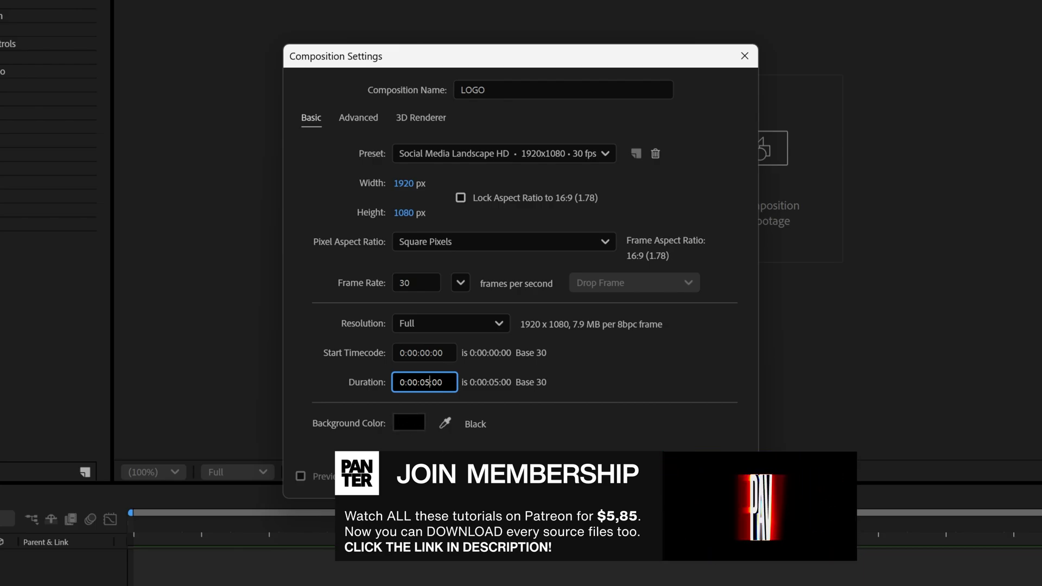
key(Return)
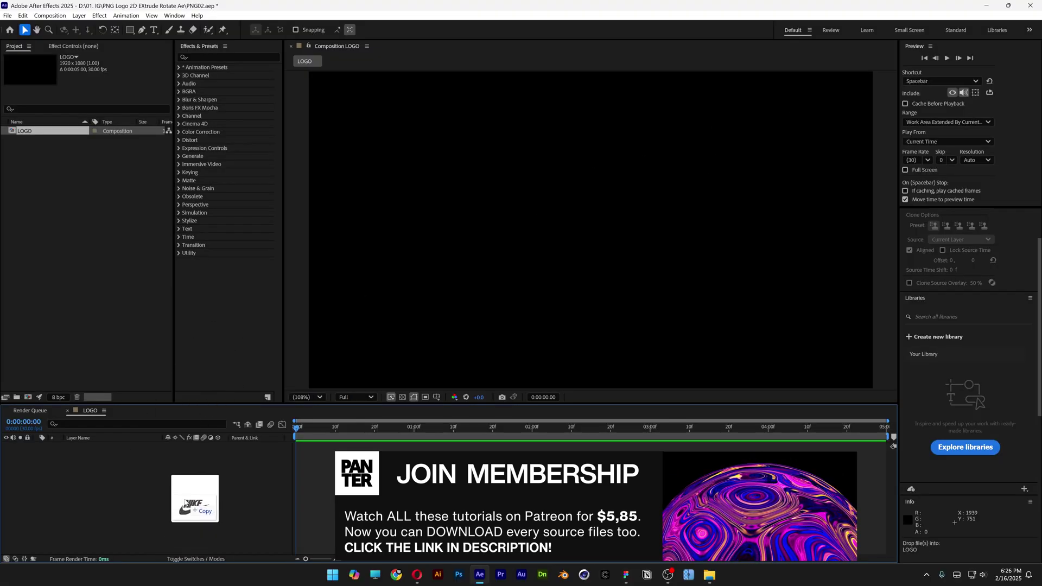
- Add the Nike logo PNG to LOGO, show the transparency grid, and scale it to 20%
drag(185, 498, 184, 498)
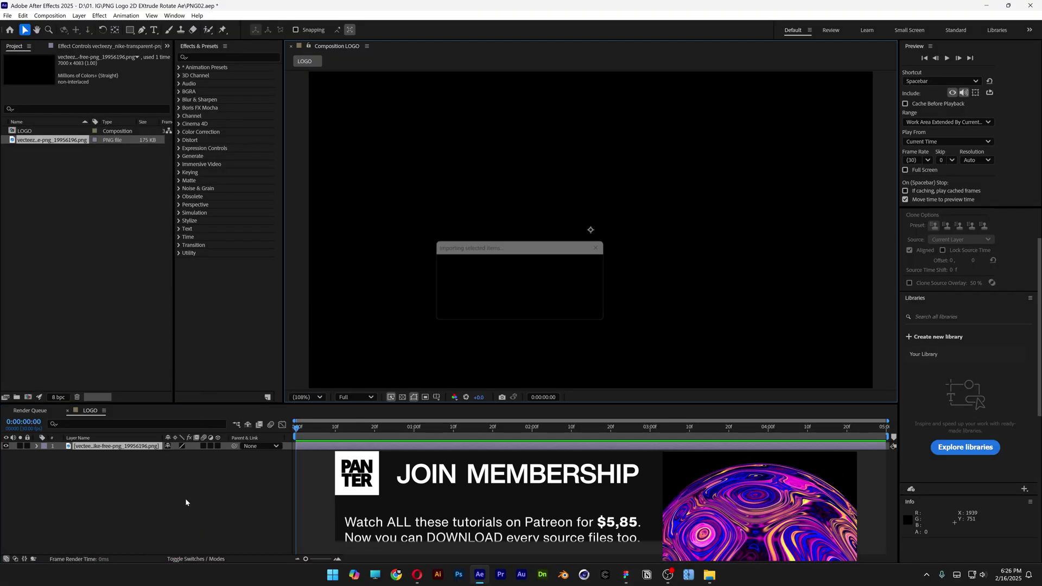
click(402, 398)
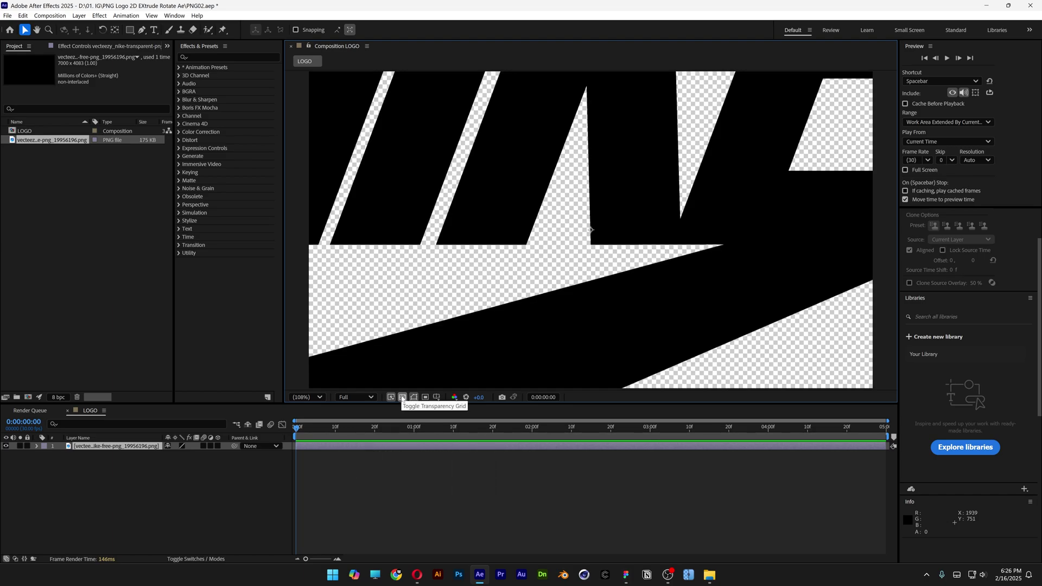
key(s)
click(182, 454)
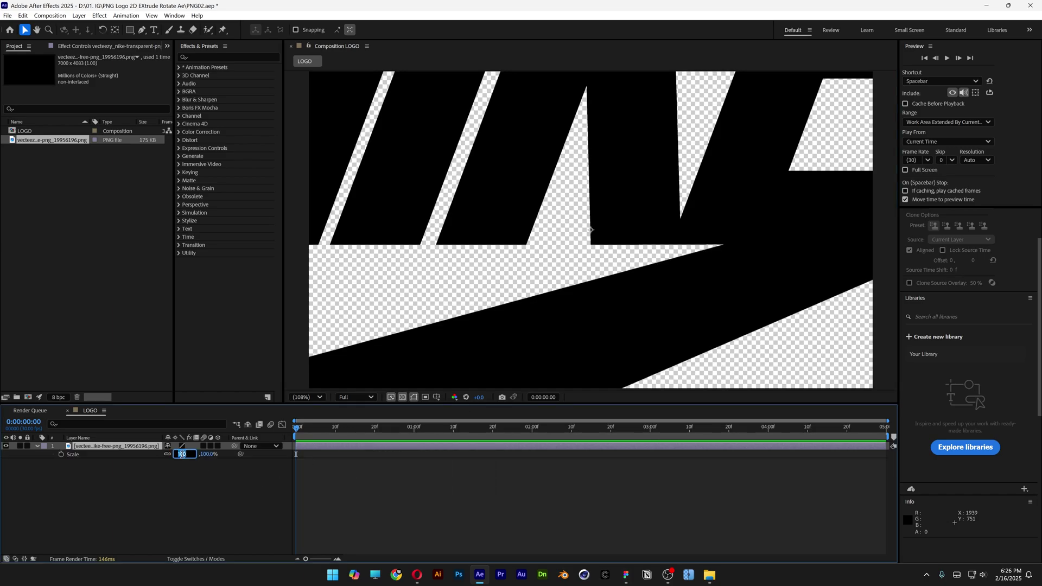
text(20)
key(Return)
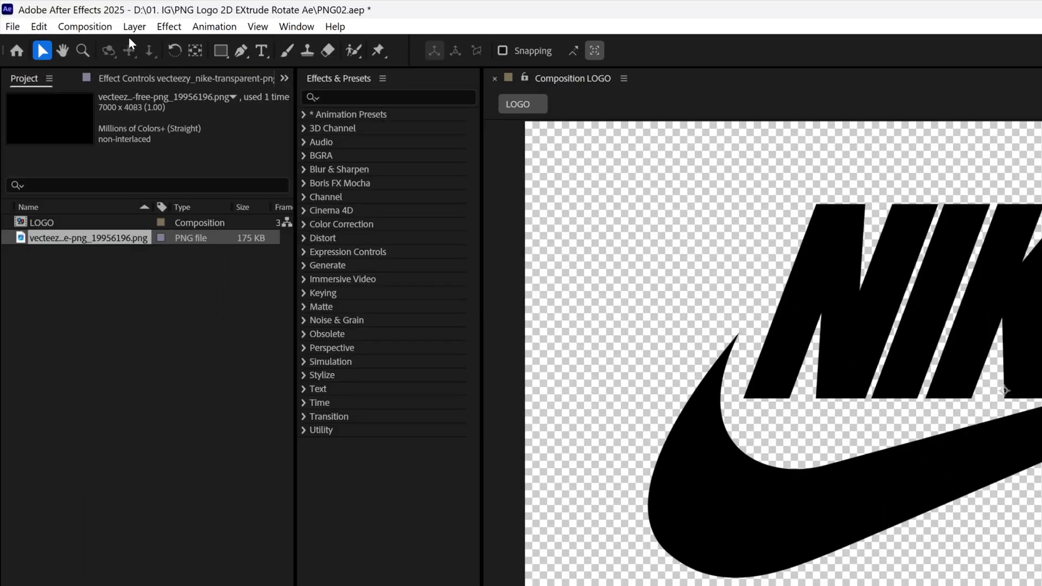
- Auto-trace the logo's alpha channel onto a new layer with 0-pixel blur
click(132, 28)
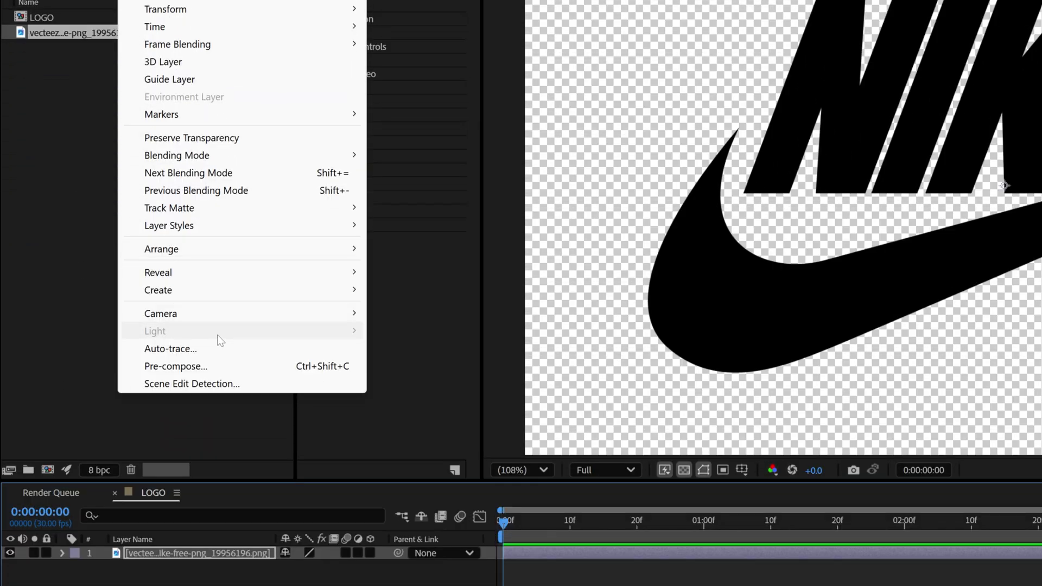
click(213, 350)
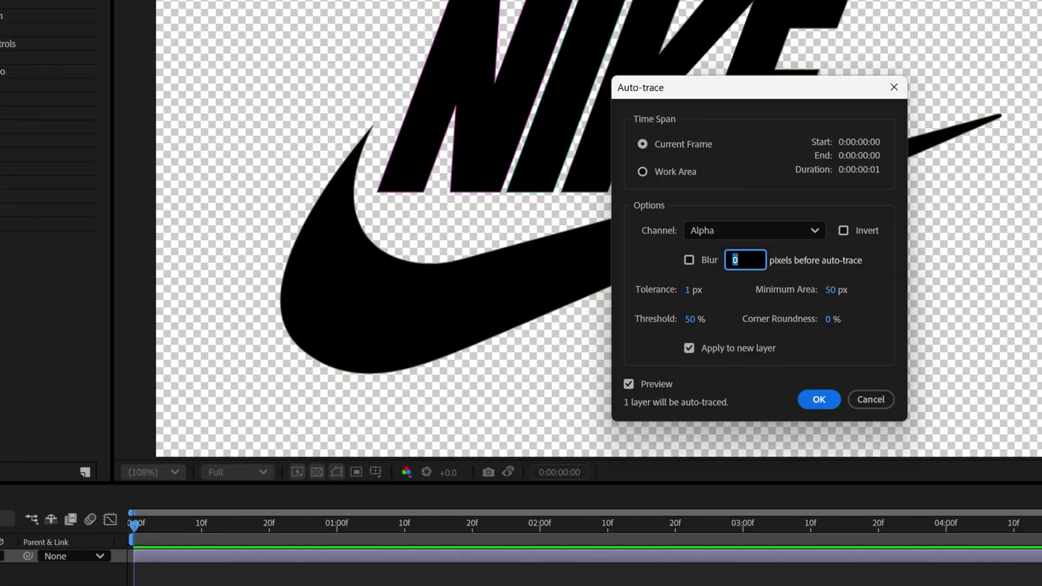
click(875, 371)
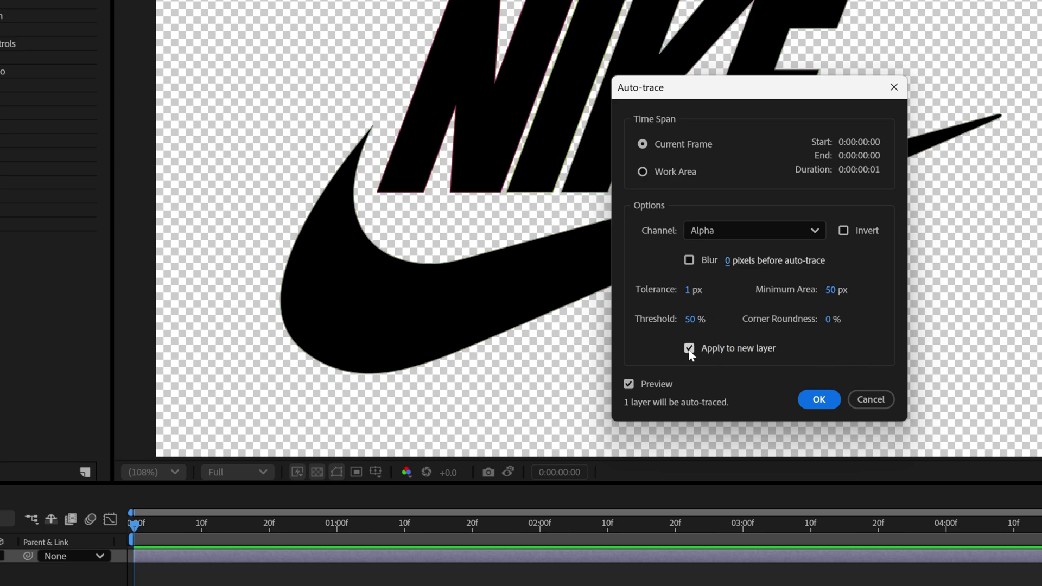
click(818, 400)
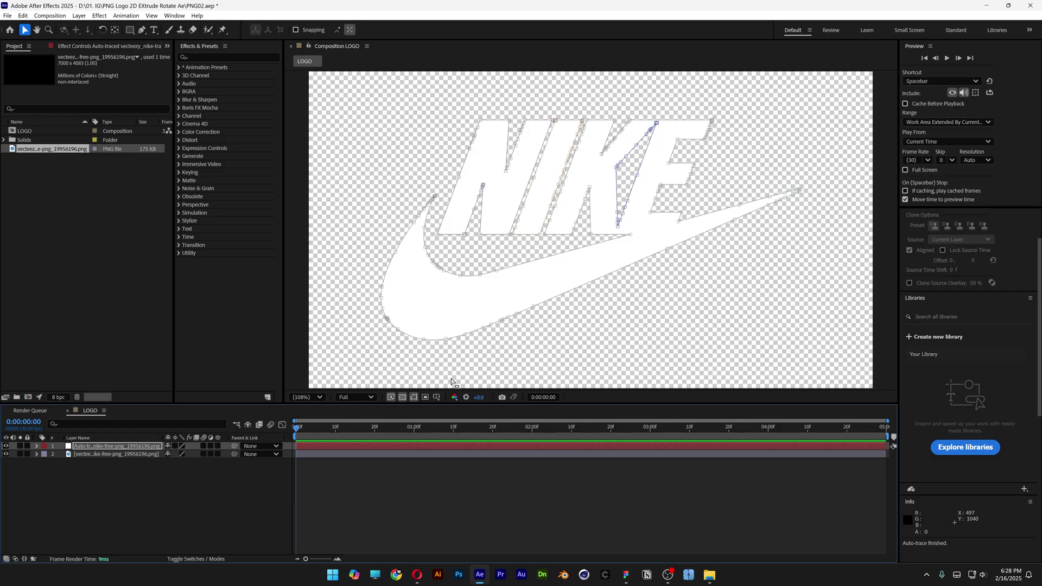
- Hide the transparency grid and delete the original PNG layer
click(403, 397)
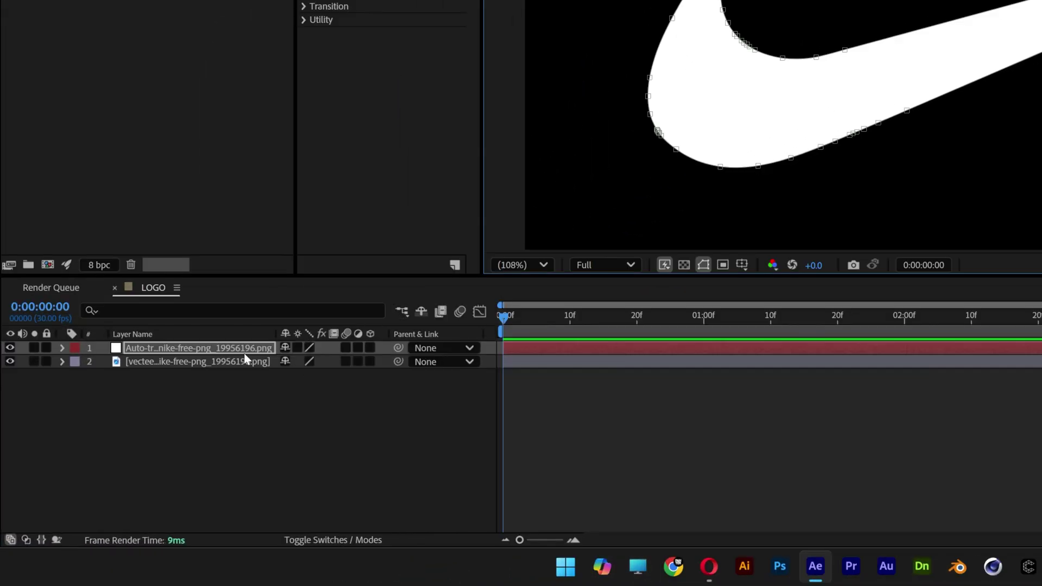
click(206, 360)
key(Delete)
- Add a new empty Shape Layer 1 above the traced logo layer
click(208, 350)
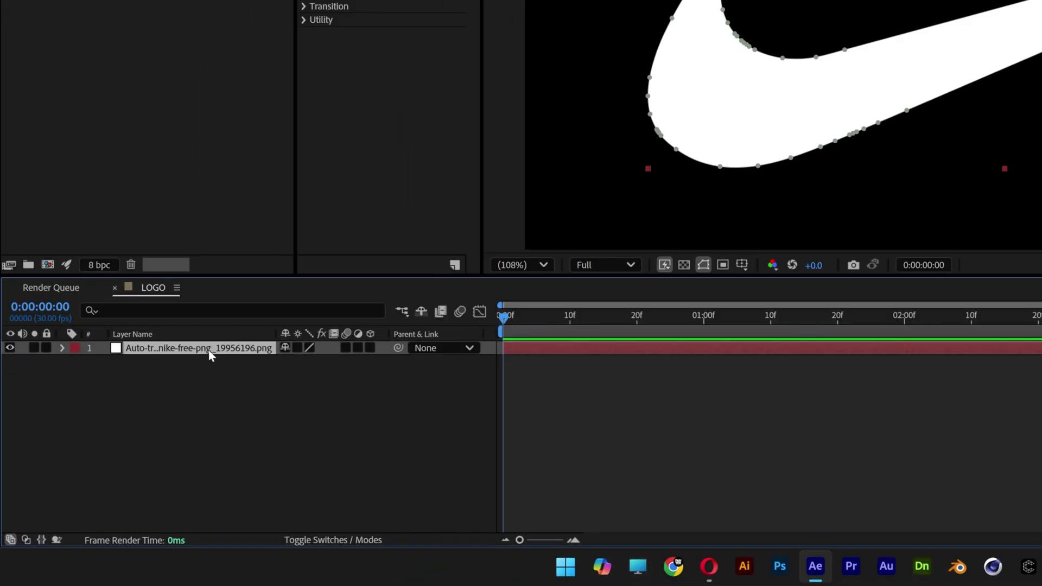
right_click(225, 426)
mouse_move(274, 235)
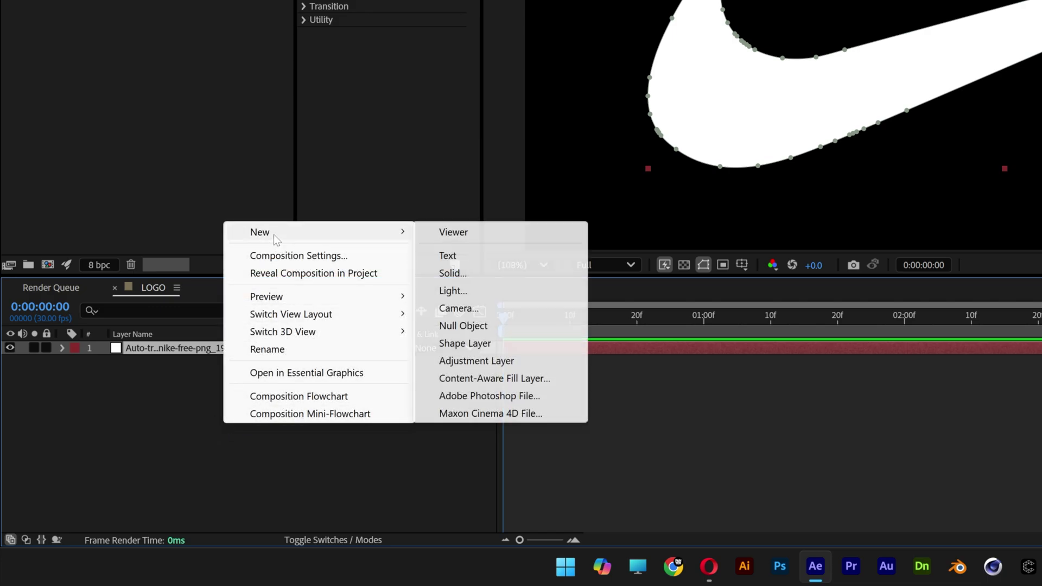
click(497, 346)
- Expand the traced layer's Masks group to list Mask 1 through Mask 4
click(139, 366)
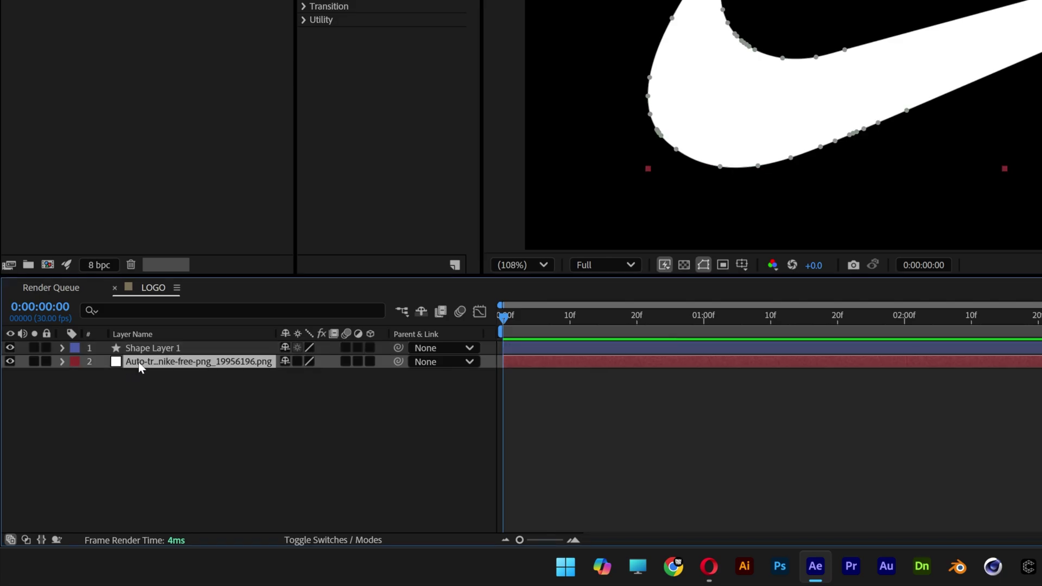
click(62, 361)
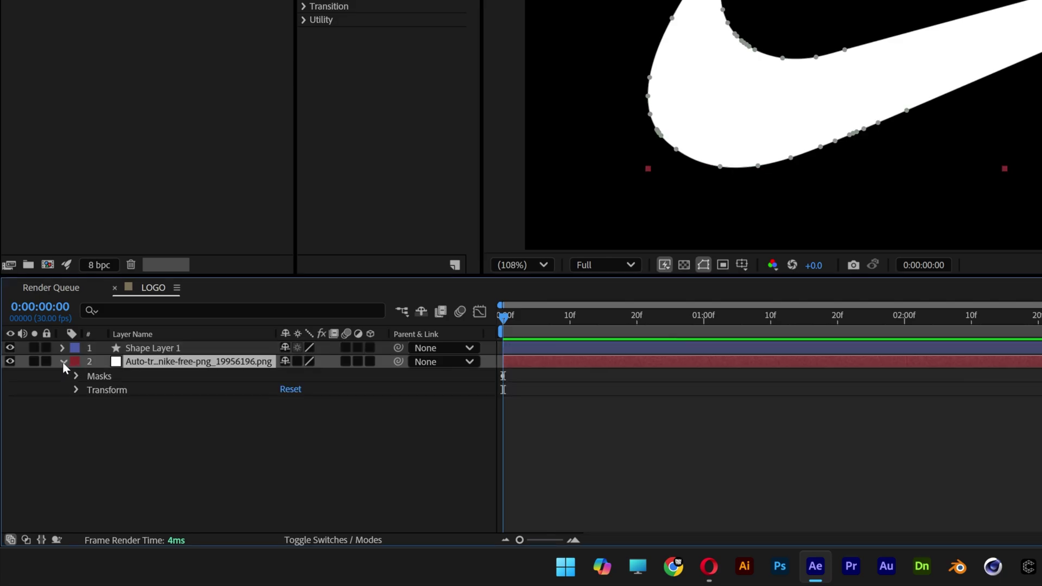
click(99, 378)
click(80, 376)
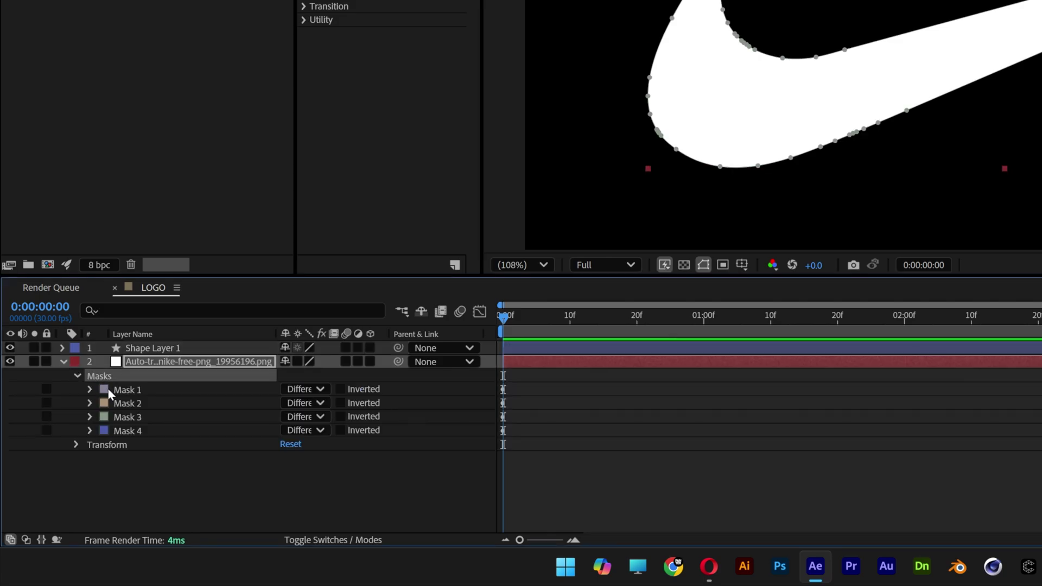
click(118, 390)
click(125, 403)
click(128, 417)
click(112, 389)
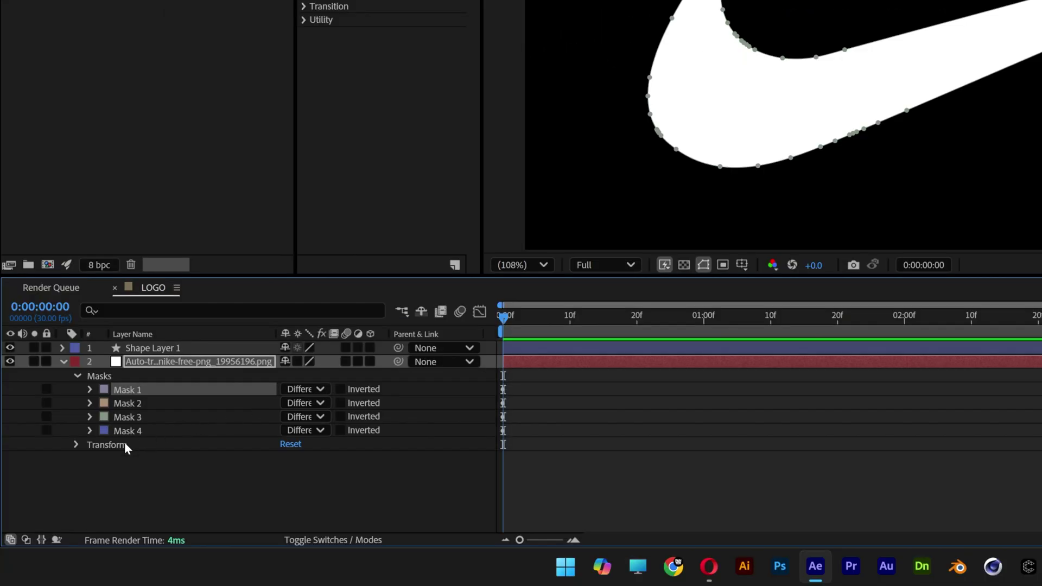
- Reveal each mask's path, then expand Shape Layer 1's contents
click(89, 430)
click(90, 417)
click(90, 402)
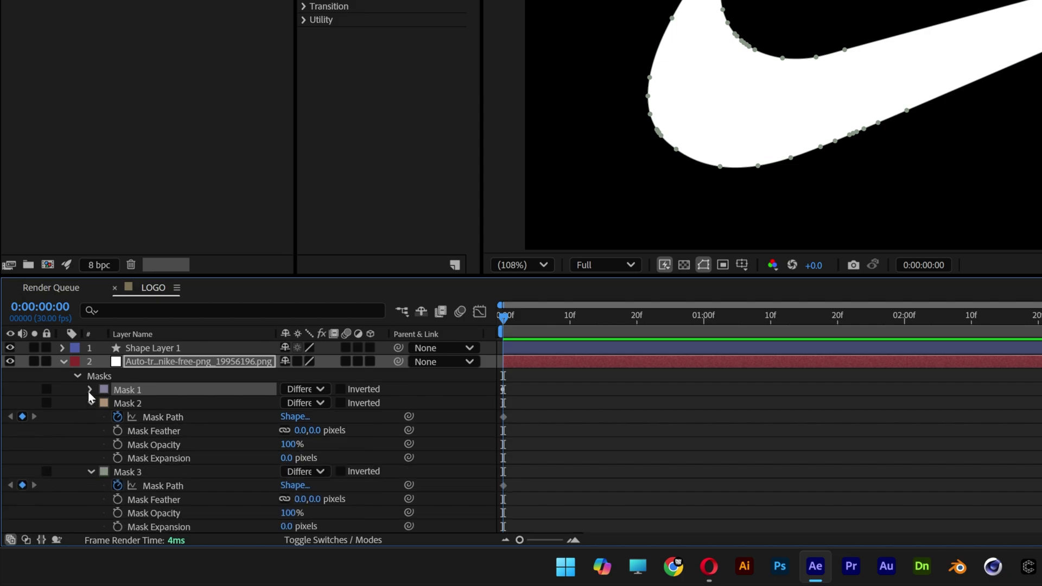
click(89, 389)
click(157, 349)
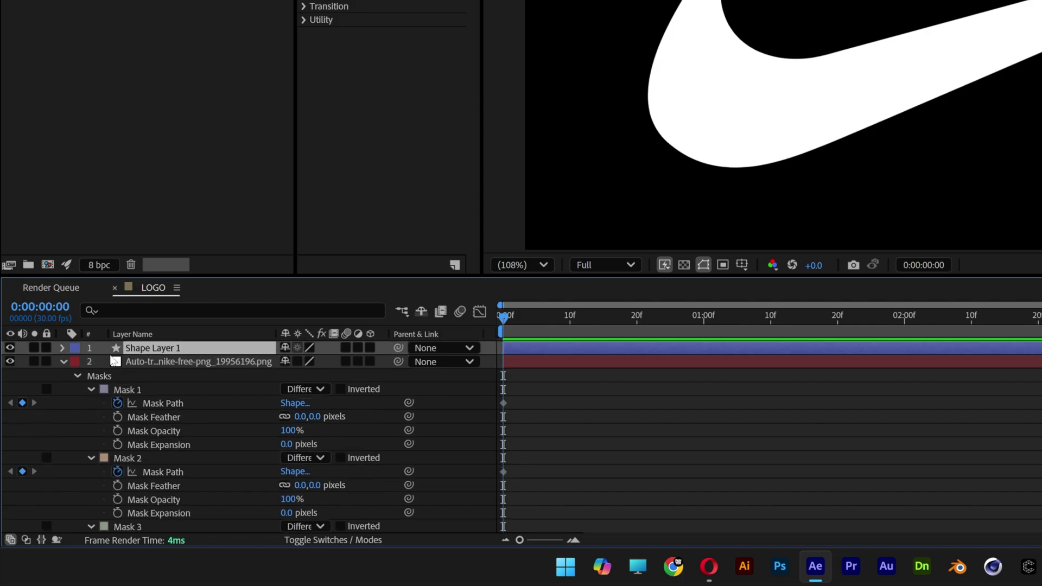
click(63, 348)
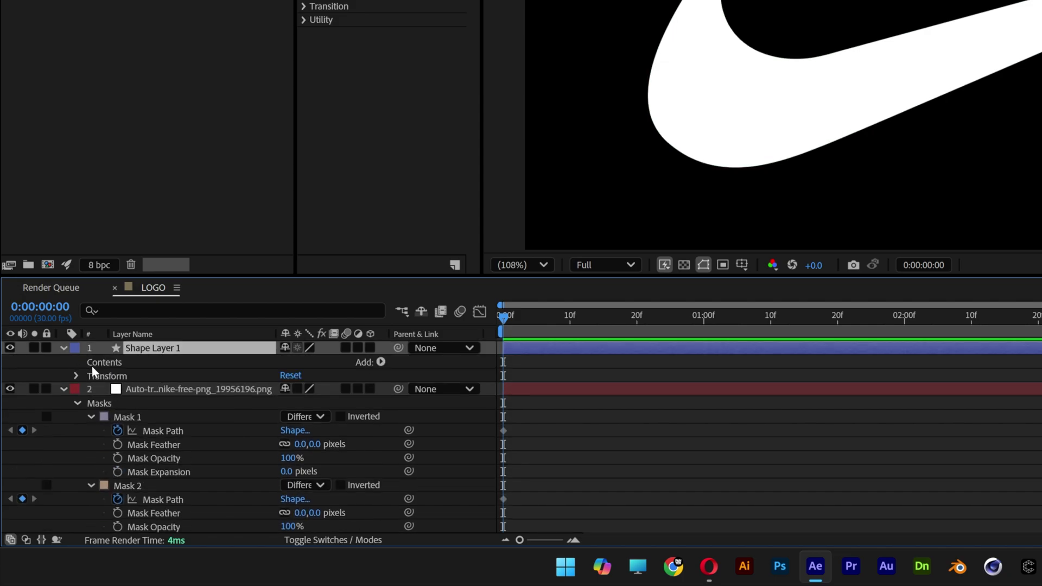
- Add an empty Path 1 to Shape Layer 1 and duplicate it into four paths
click(381, 362)
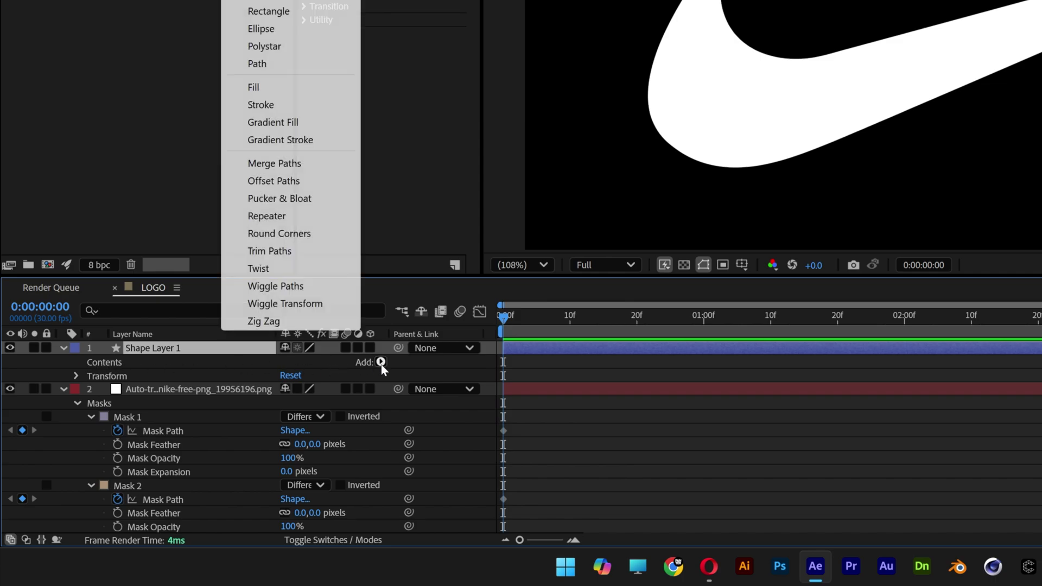
click(272, 67)
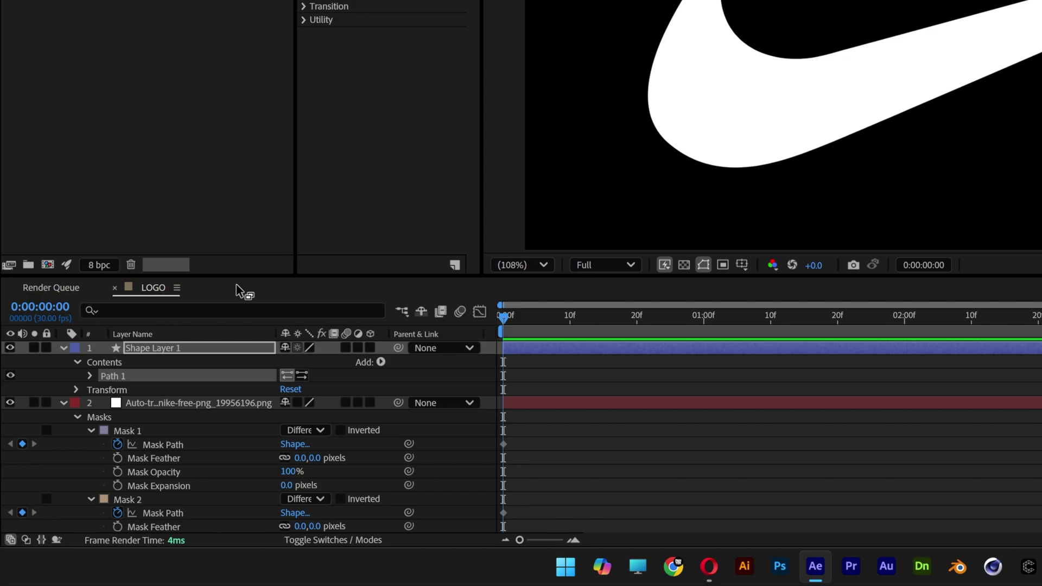
click(114, 377)
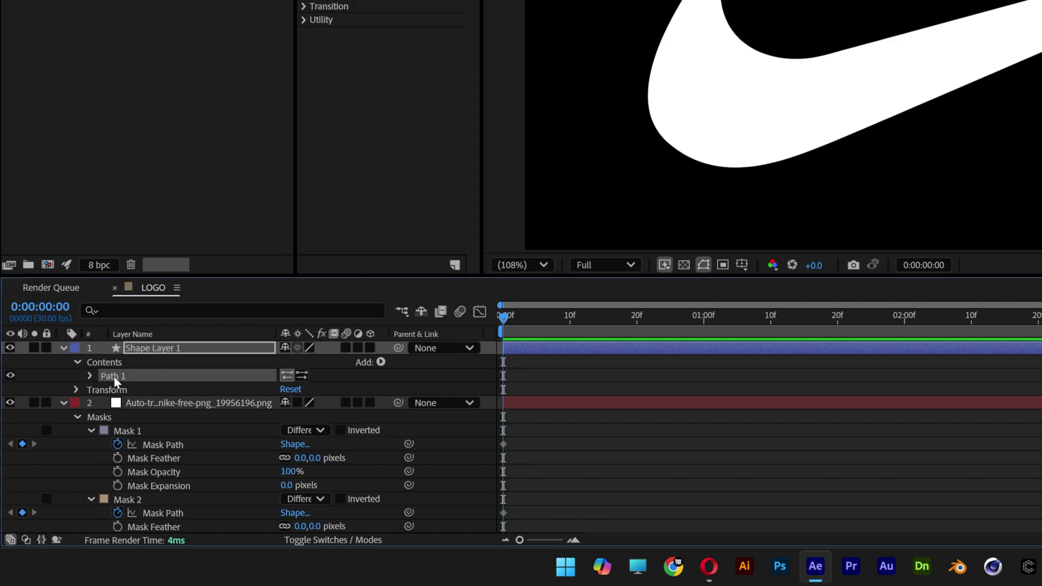
key(ctrl+d)
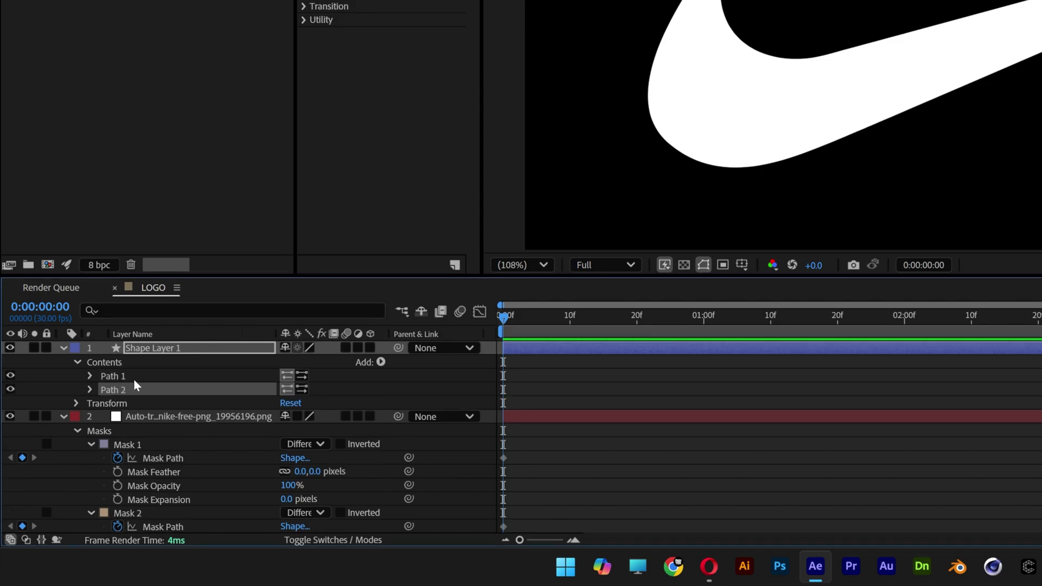
key(ctrl+d)
key(ctrl+d)
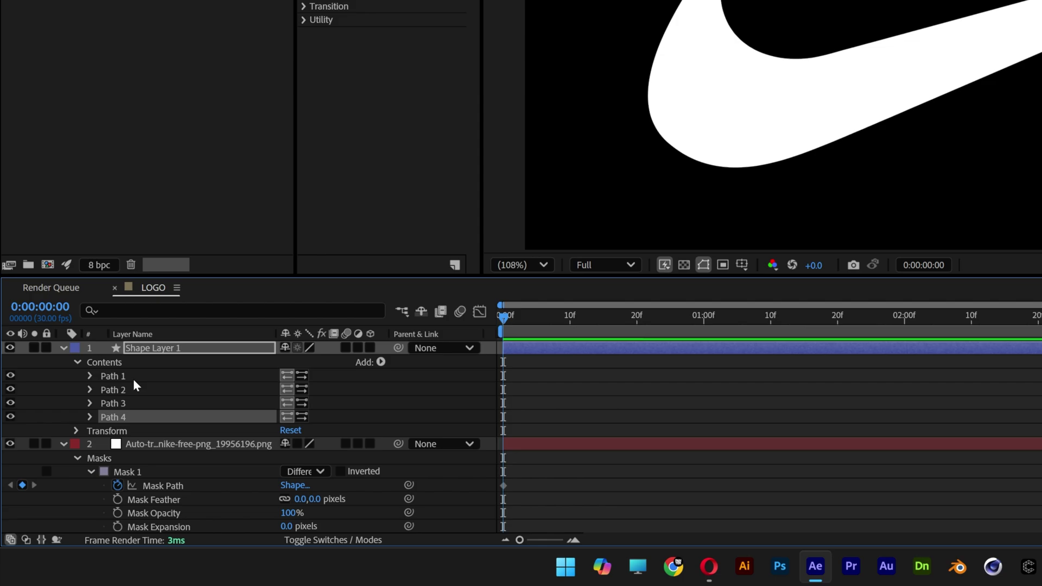
- Expand Paths 1–4 to show their Path properties and select Mask 1's path
click(90, 417)
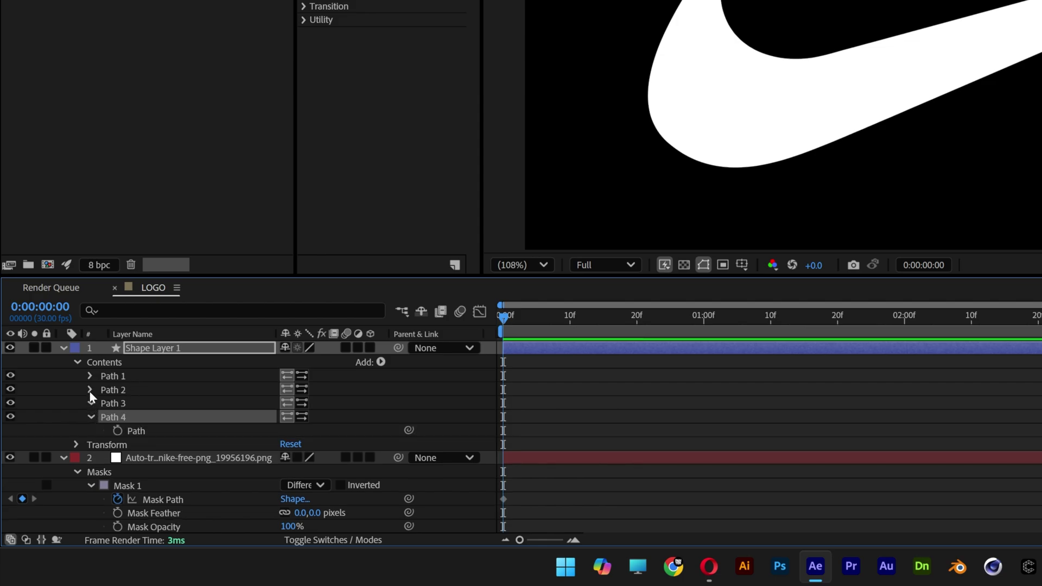
click(90, 403)
click(91, 390)
click(90, 378)
scroll(97, 382, down, 3)
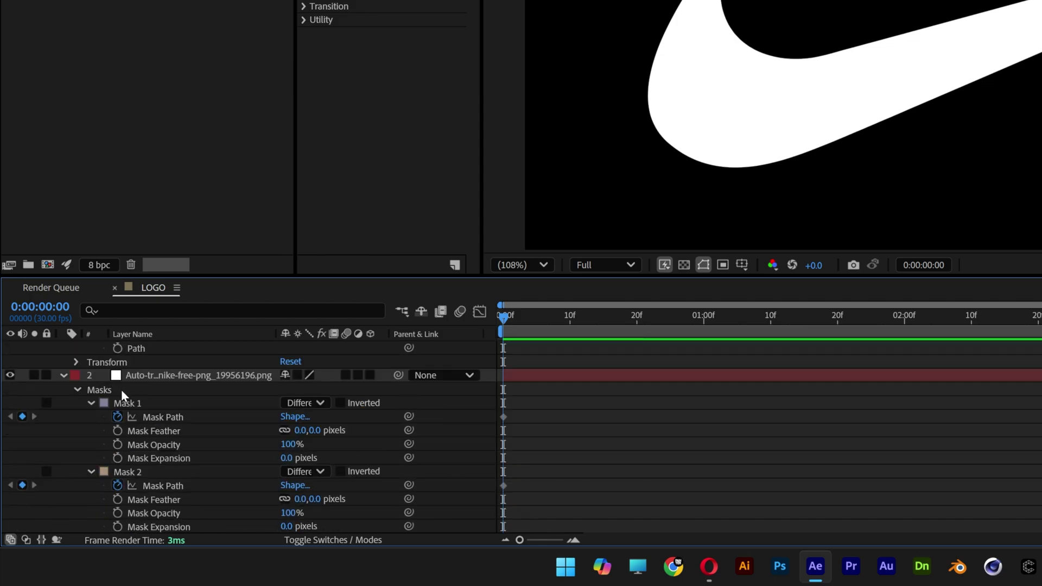
click(162, 418)
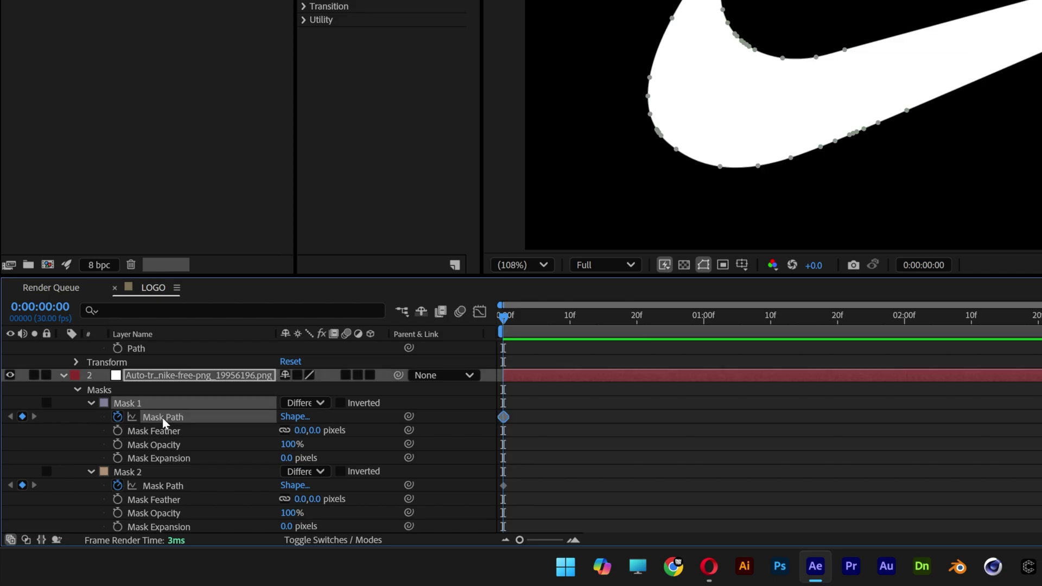
- Paste Mask 1's and Mask 2's outlines into Path 1 and Path 2
scroll(162, 418, up, 3)
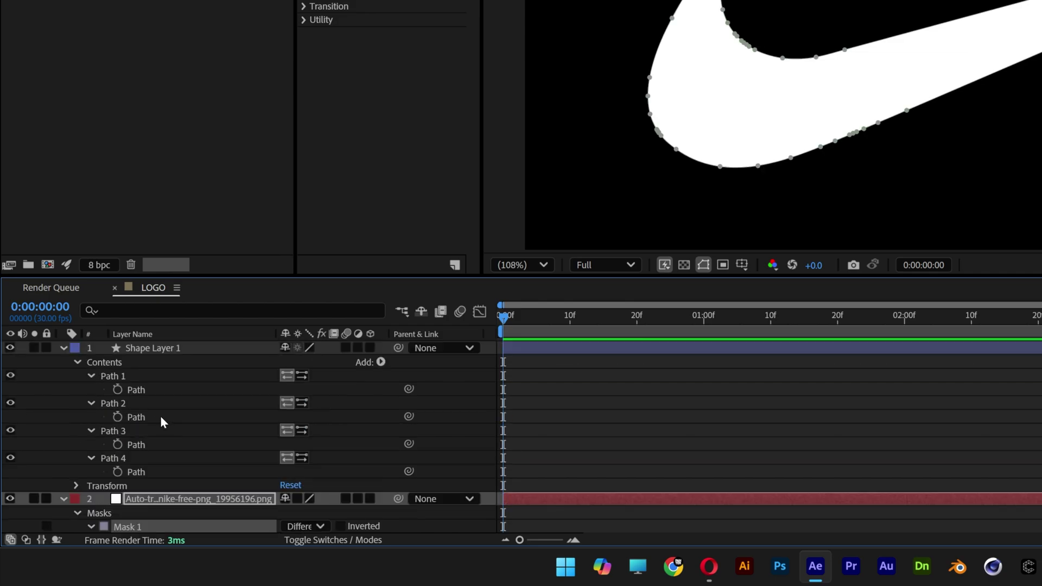
click(140, 391)
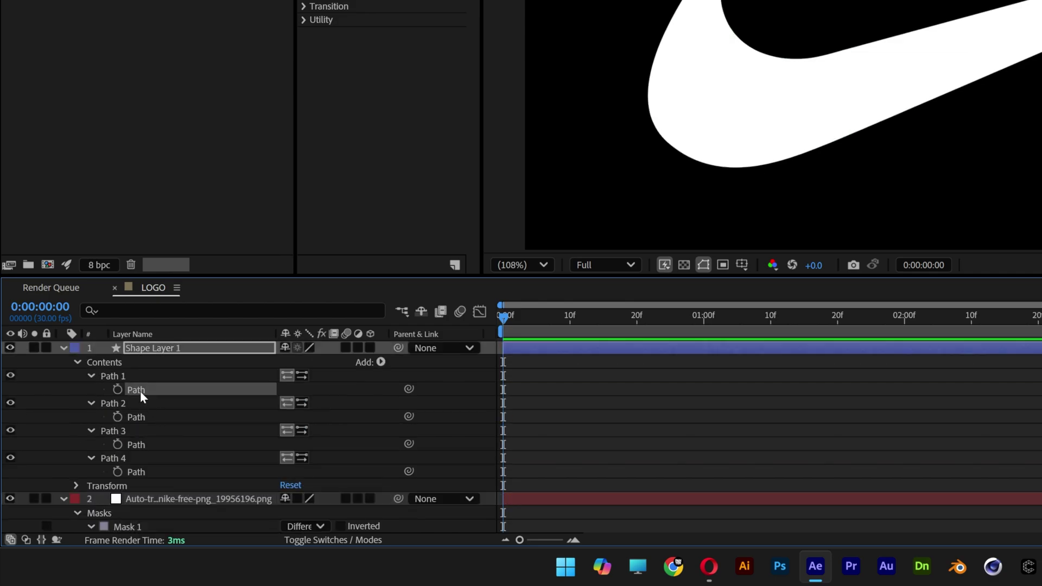
key(ctrl+v)
scroll(142, 389, down, 6)
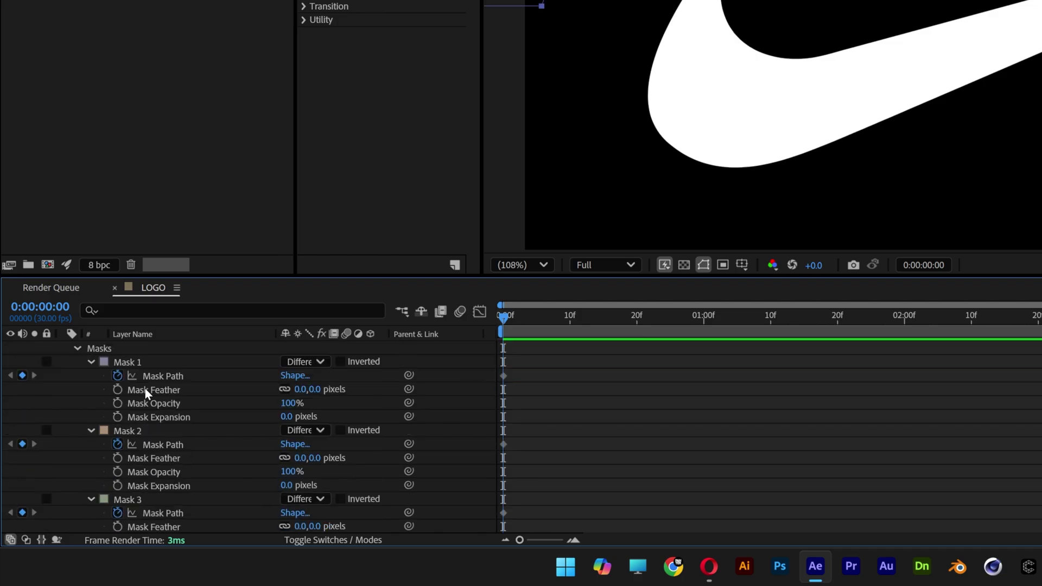
click(155, 362)
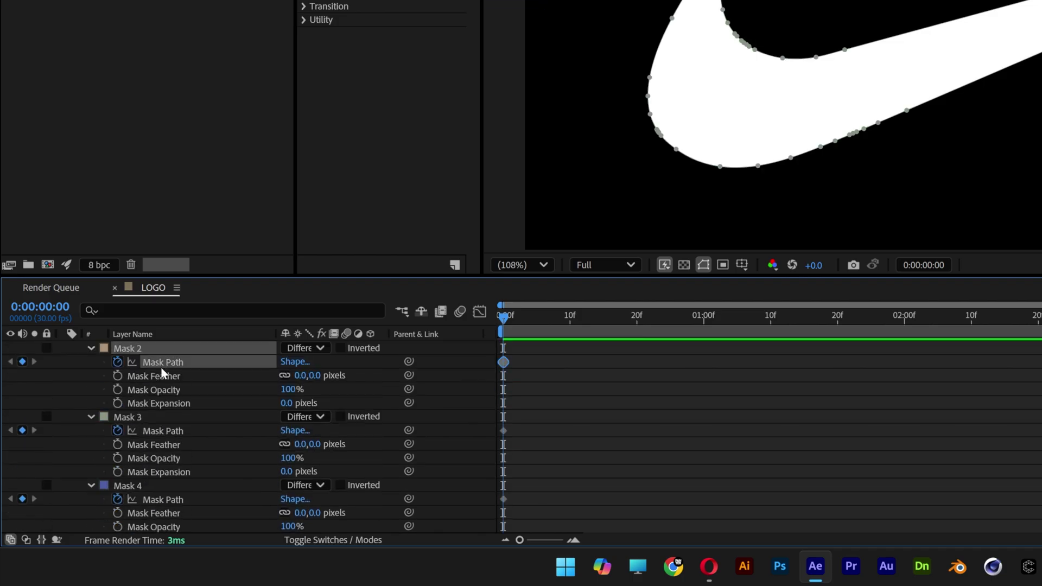
scroll(160, 372, up, 6)
click(138, 417)
key(ctrl+v)
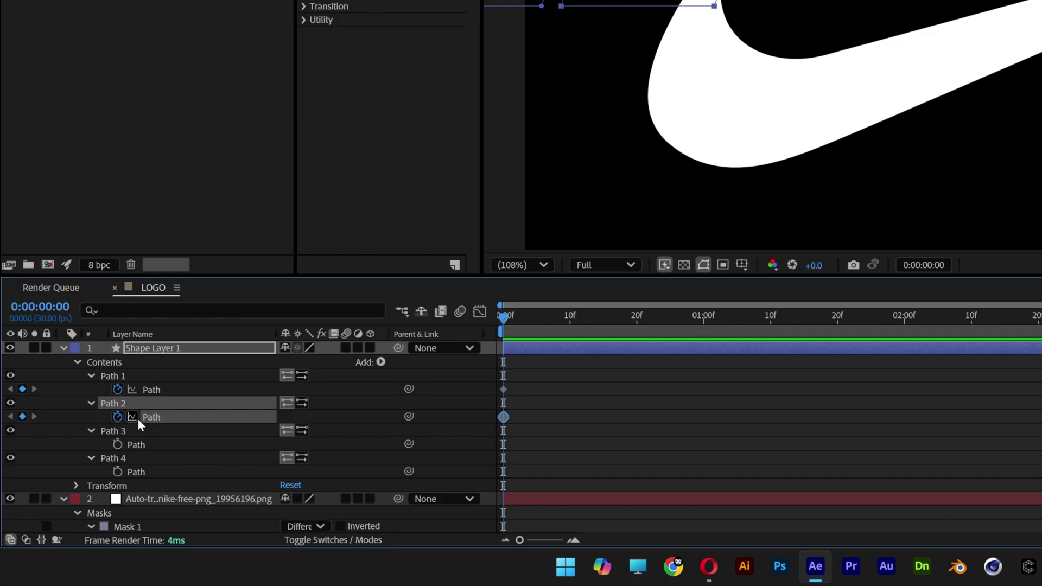
- Copy Mask 3's and Mask 4's outlines into Path 3 and Path 4
scroll(145, 416, down, 6)
click(152, 430)
key(ctrl+c)
scroll(152, 428, up, 6)
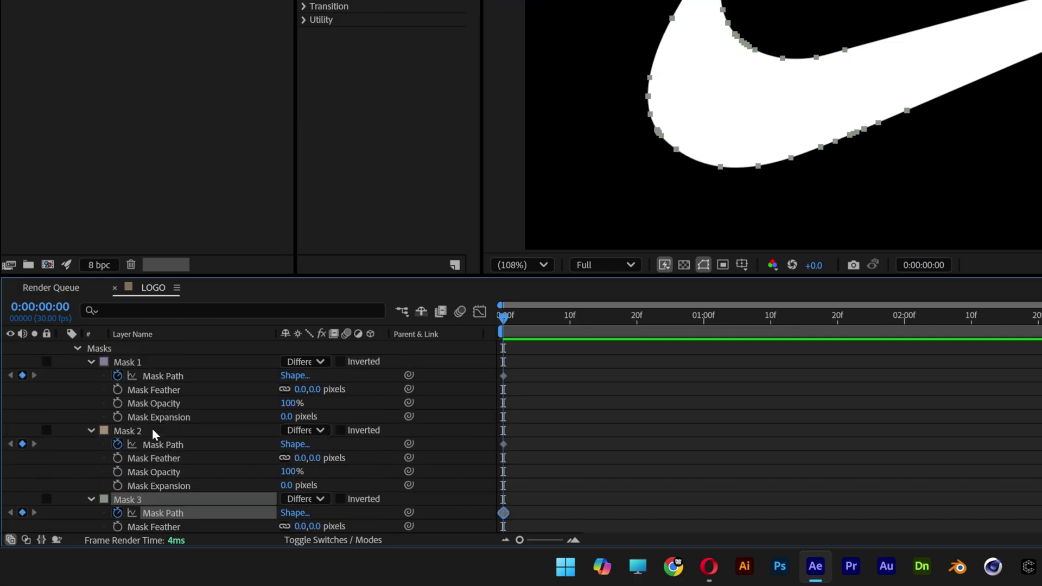
click(137, 446)
key(ctrl+v)
scroll(137, 446, down, 6)
click(155, 471)
key(ctrl+c)
scroll(156, 471, up, 6)
click(139, 472)
key(ctrl+v)
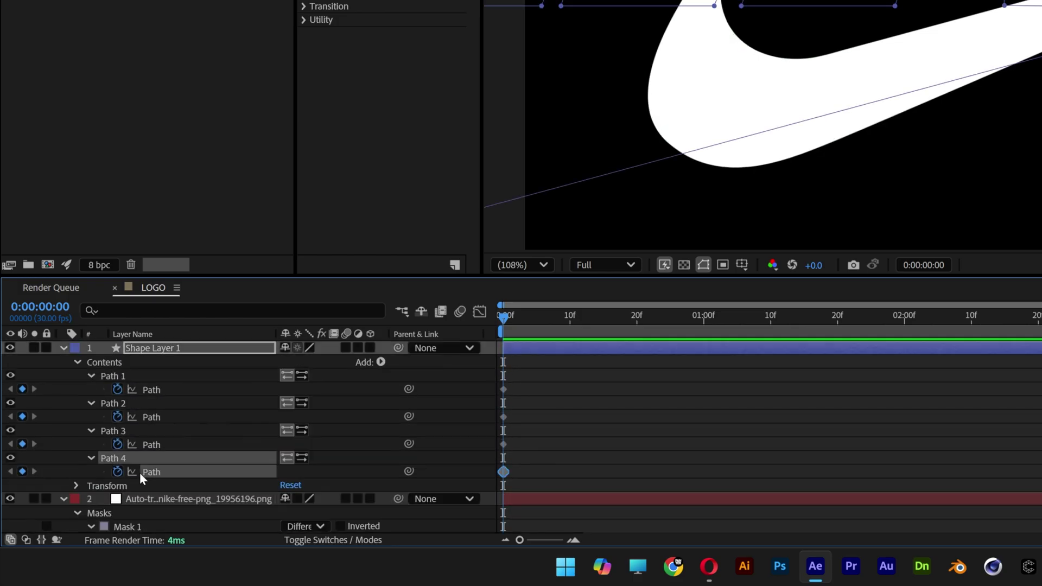
- Clear the keyframes on Paths 4, 3, 2 and 1 so the shapes stay static
click(117, 471)
click(117, 444)
click(117, 417)
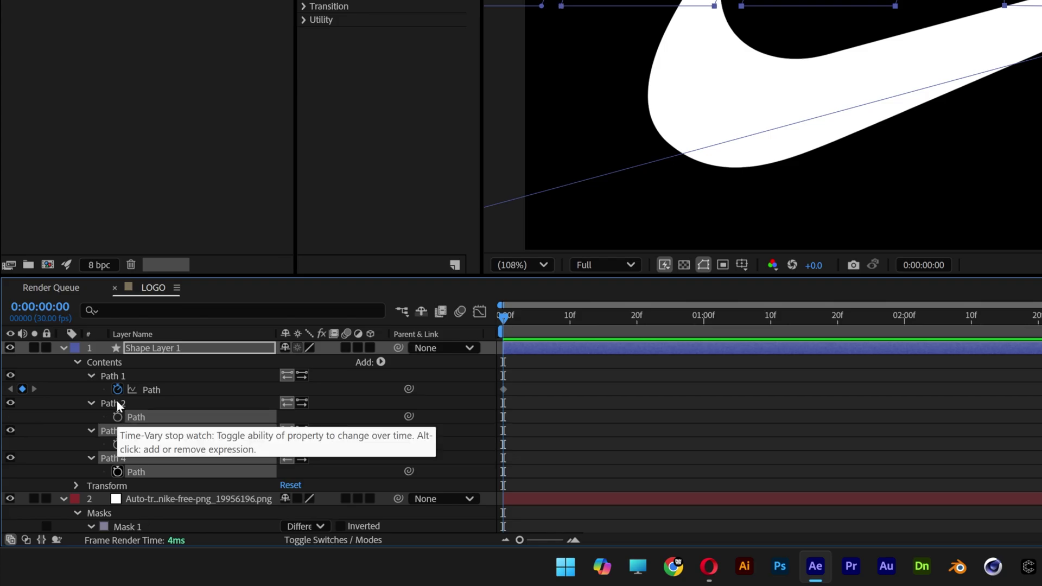
click(117, 390)
scroll(168, 425, down, 6)
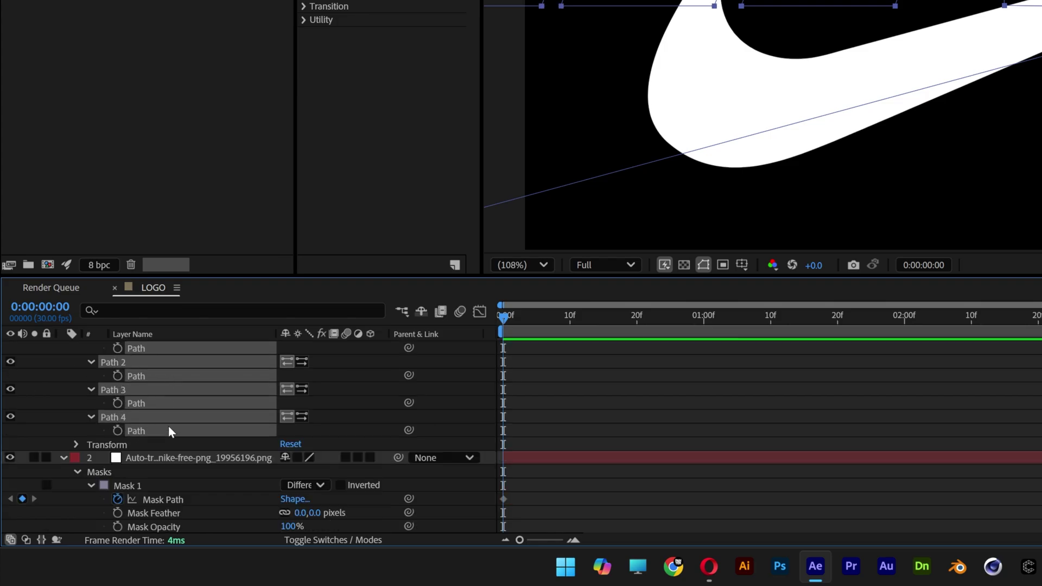
scroll(169, 429, up, 4)
- Delete the Nike image layer and collapse Paths 1–4 on Shape Layer 1
click(166, 460)
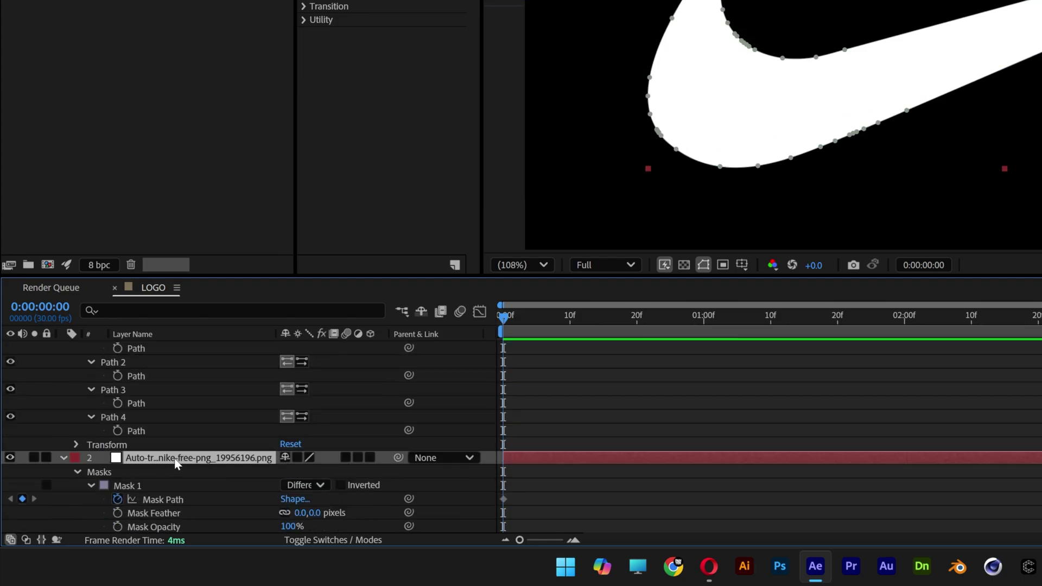
key(Delete)
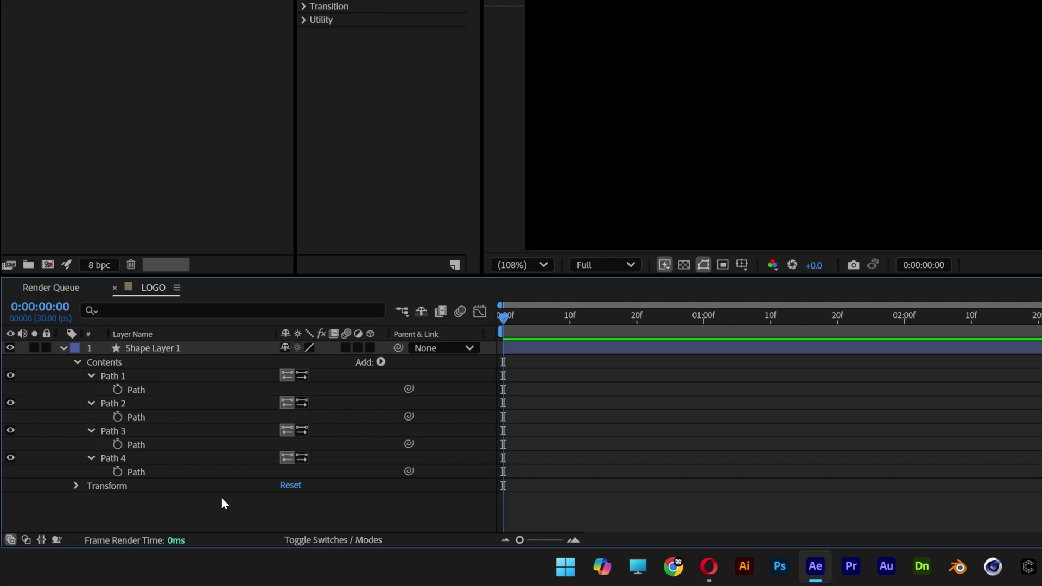
click(92, 376)
click(91, 390)
click(91, 404)
click(90, 416)
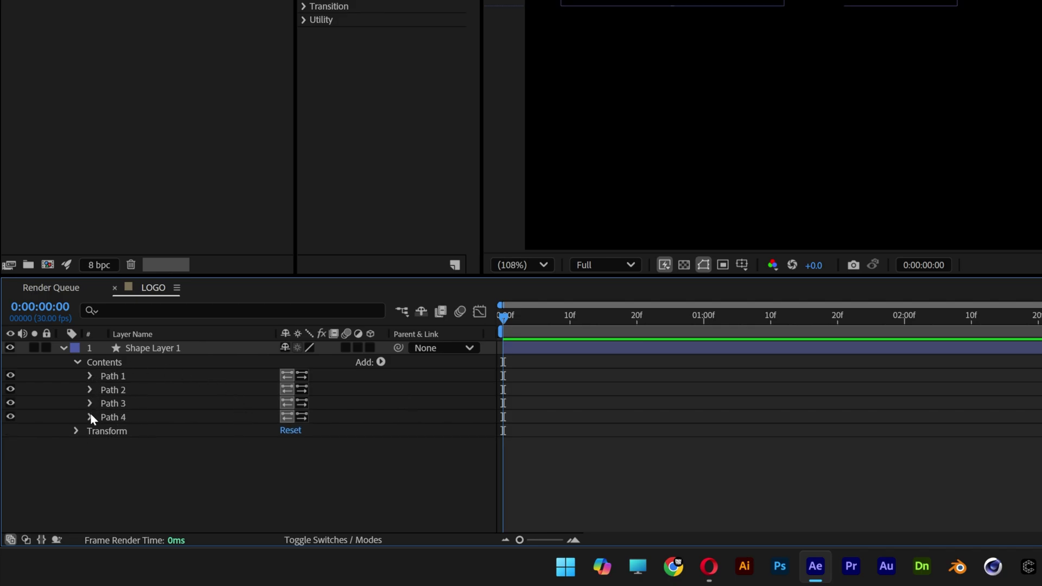
click(151, 350)
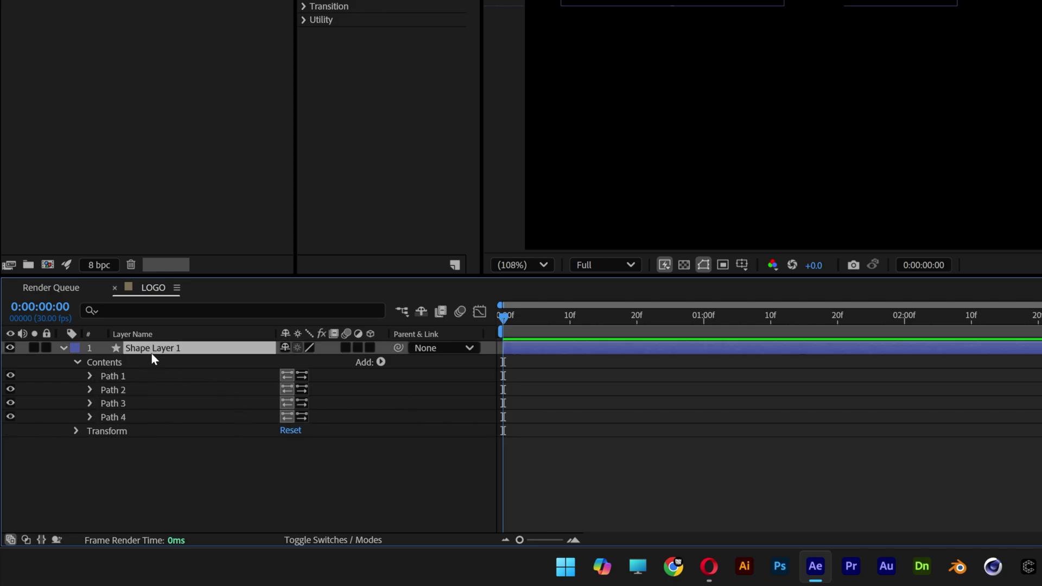
- Add a Fill to Shape Layer 1 and change its colour from red to white
click(381, 362)
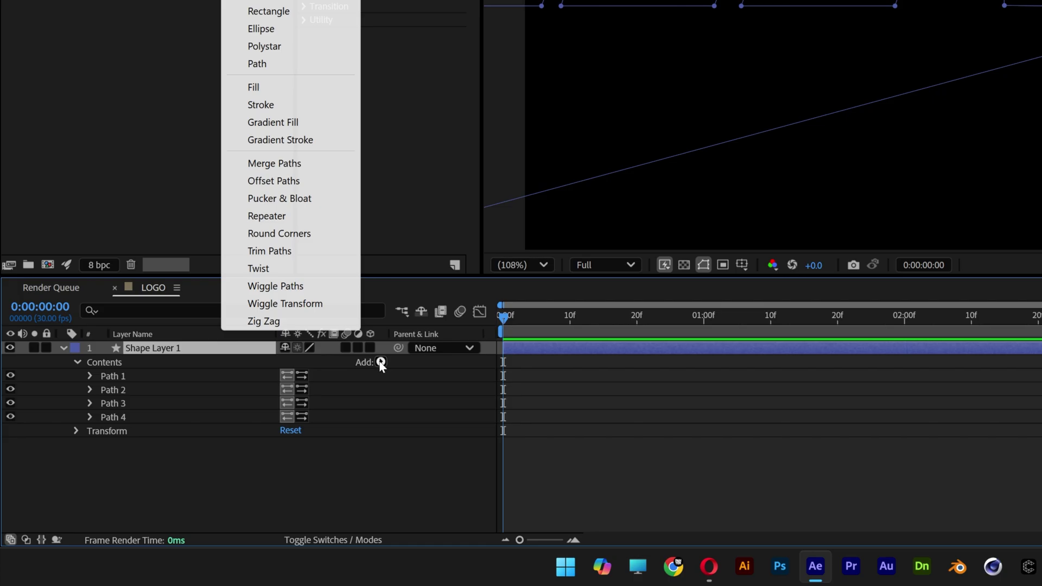
click(265, 87)
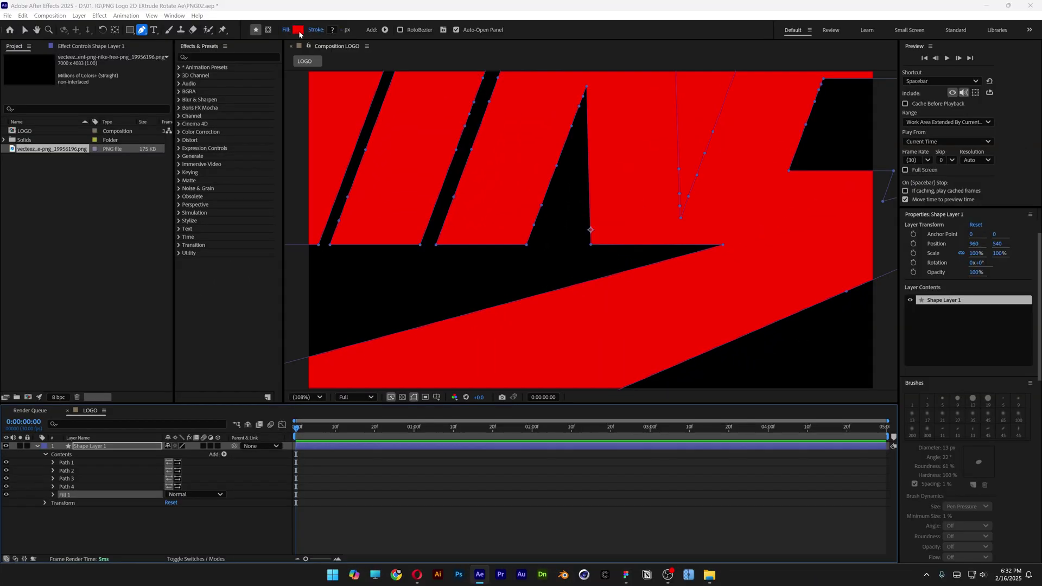
drag(448, 232, 382, 207)
click(616, 229)
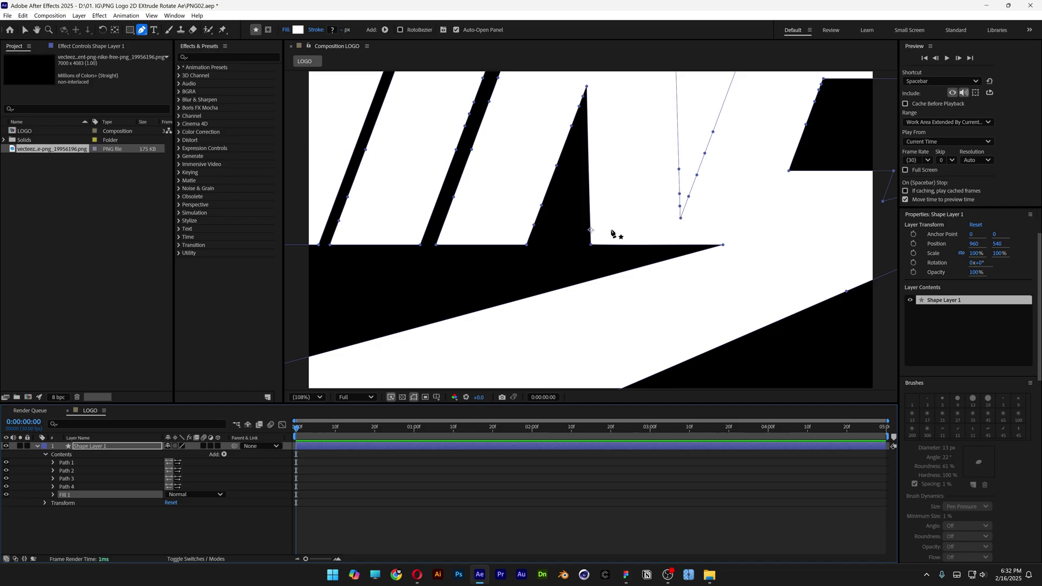
- Set Shape Layer 1's Scale to 30% and pan the view across the NIKE letters
key(s)
click(183, 454)
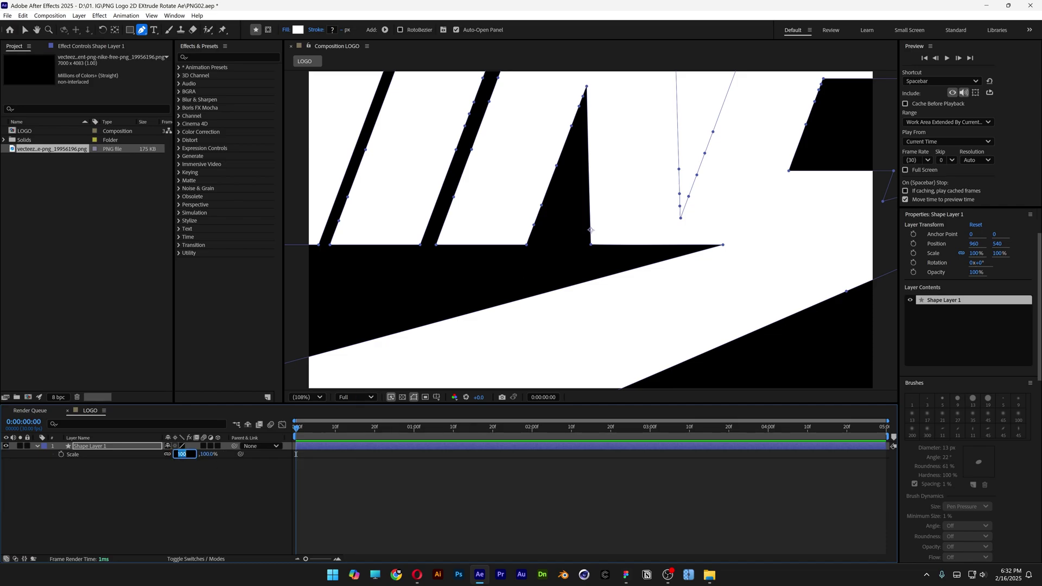
text(30)
key(Return)
scroll(736, 124, up, 2)
key(h)
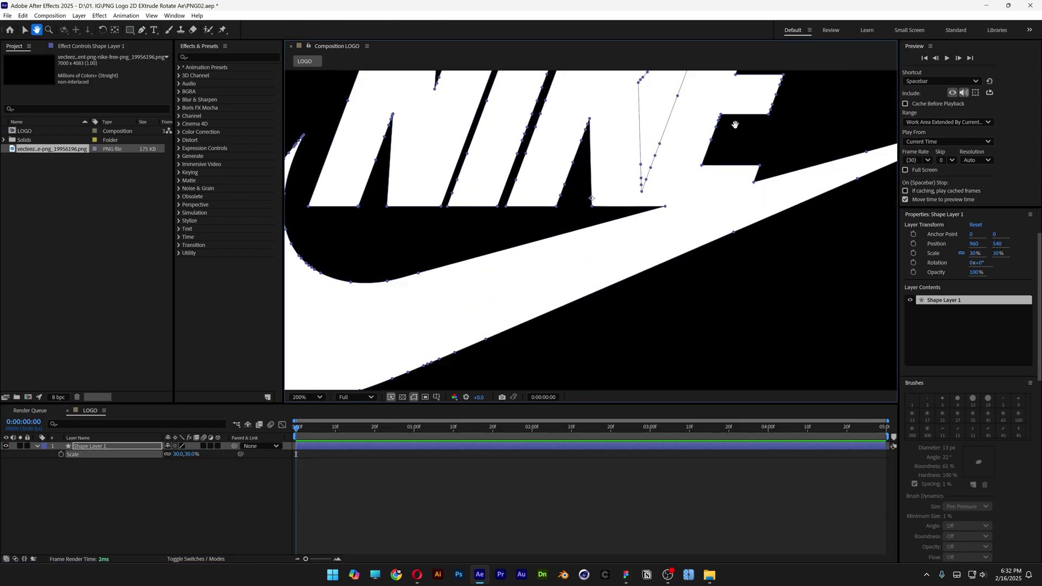
drag(735, 125, 712, 236)
key(g)
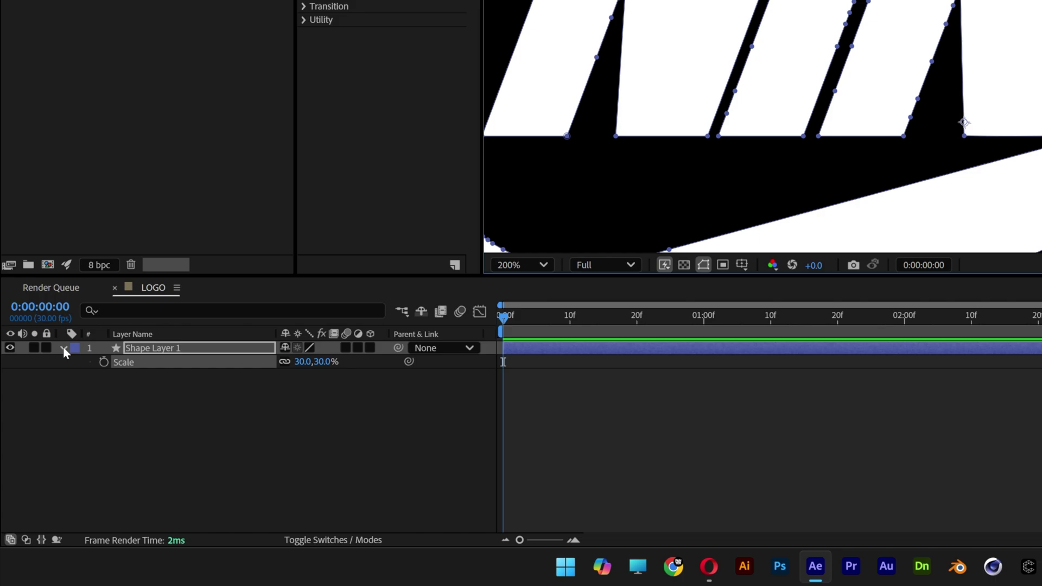
- Add Merge Paths 1 to Shape Layer 1's contents and set its Mode to Exclude Intersections
double_click(63, 347)
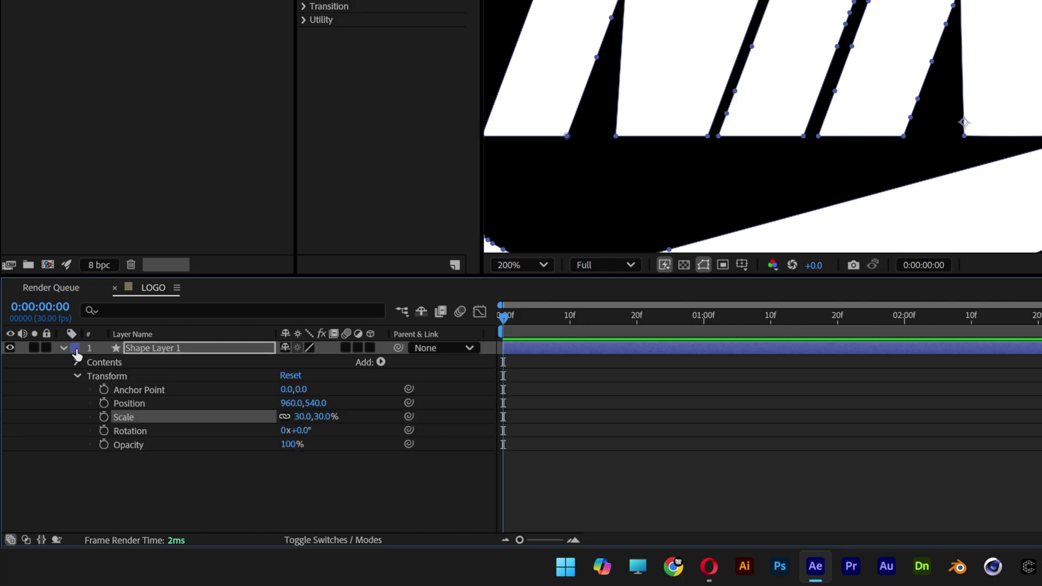
click(80, 374)
click(77, 361)
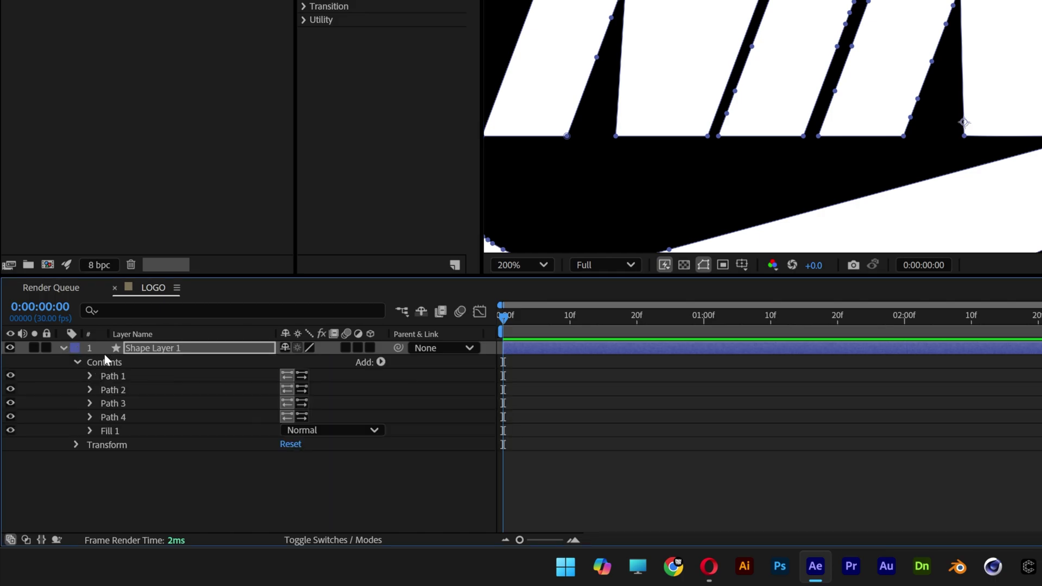
click(381, 363)
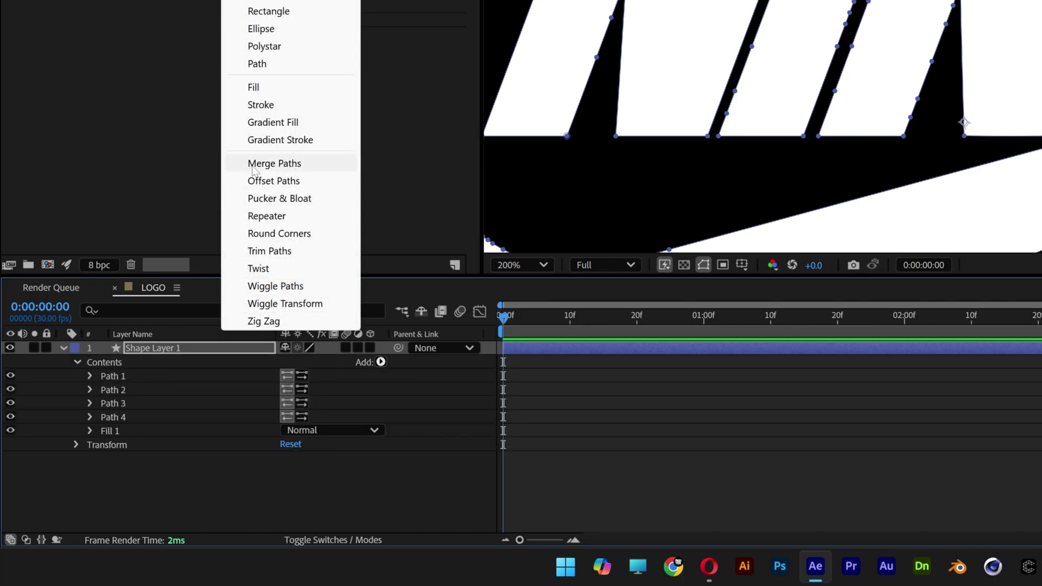
click(312, 168)
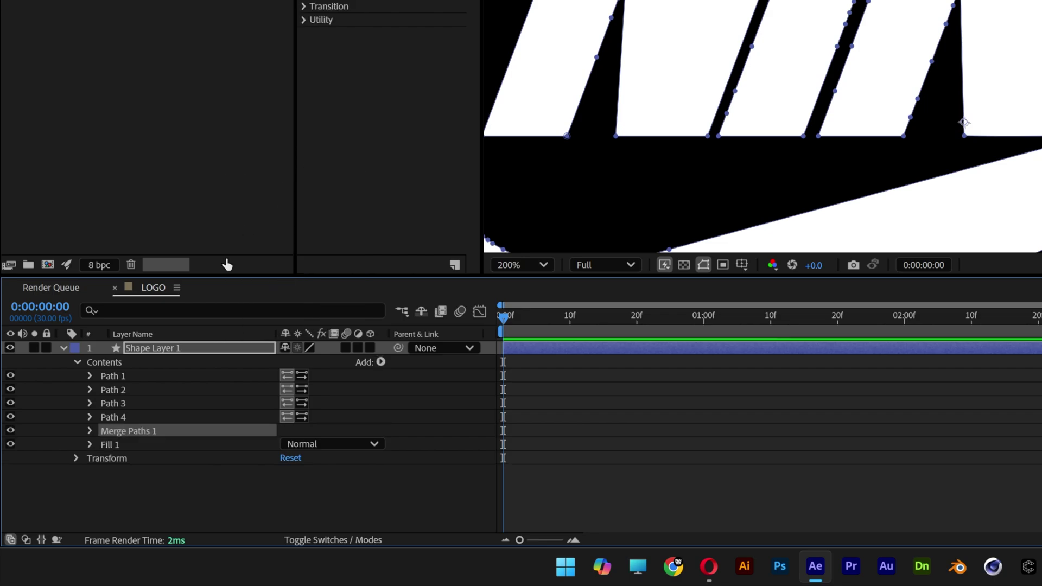
click(90, 432)
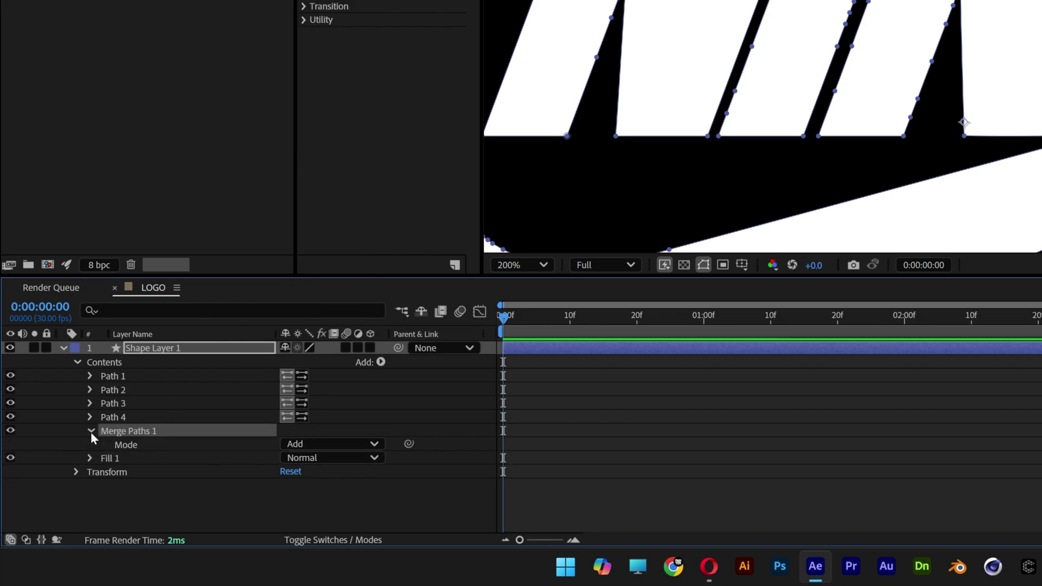
click(135, 444)
click(302, 445)
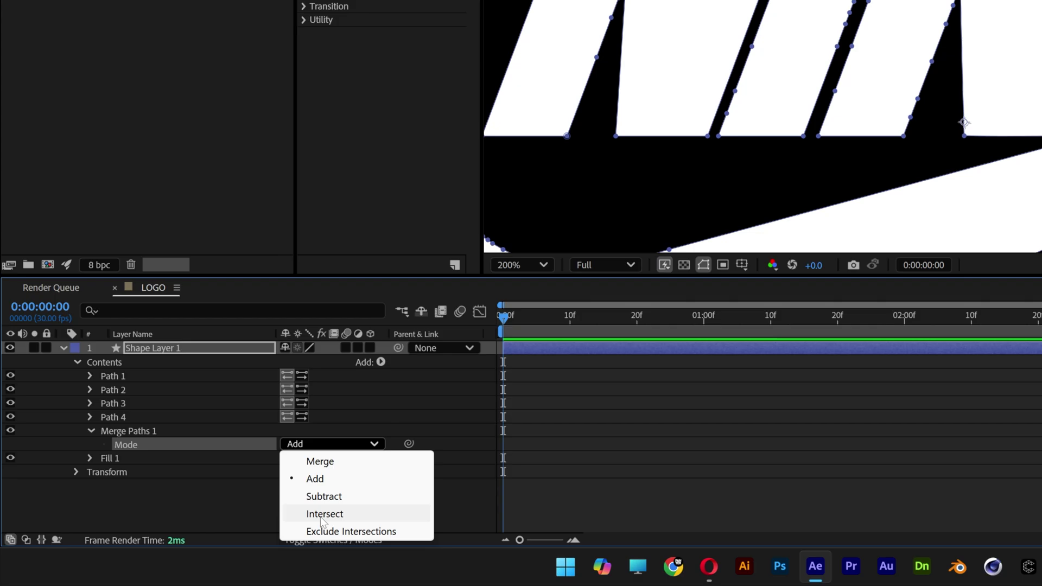
click(412, 533)
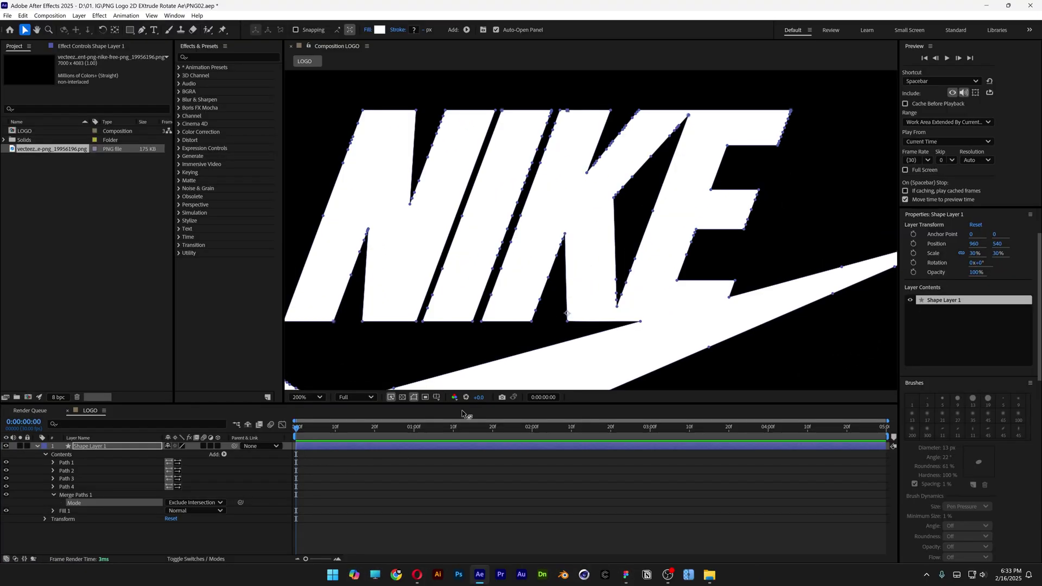
- Inspect Path 1's points along the letter edges up close, then zoom back out
scroll(439, 195, up, 2)
drag(414, 191, 653, 325)
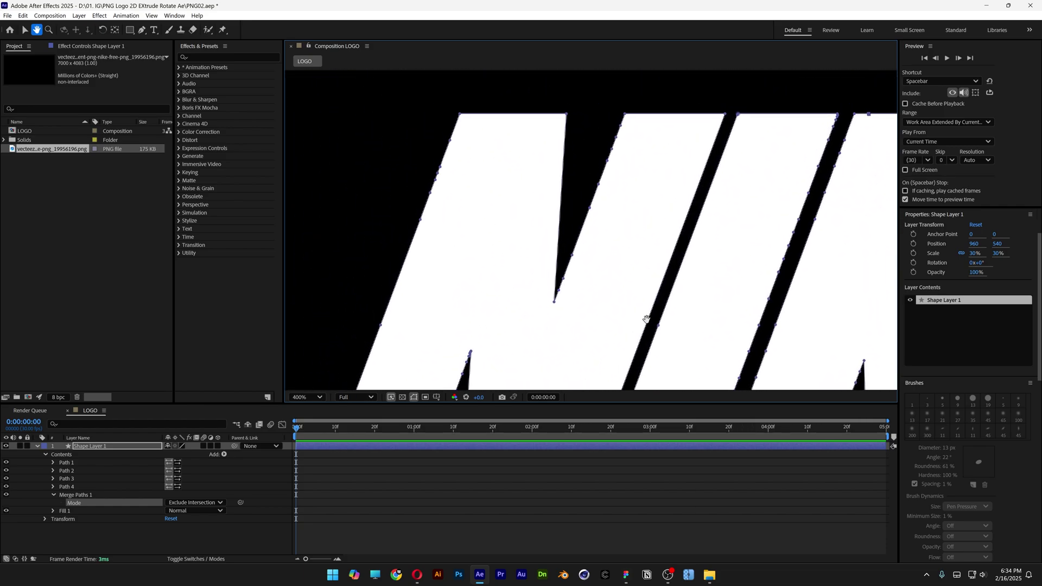
click(429, 194)
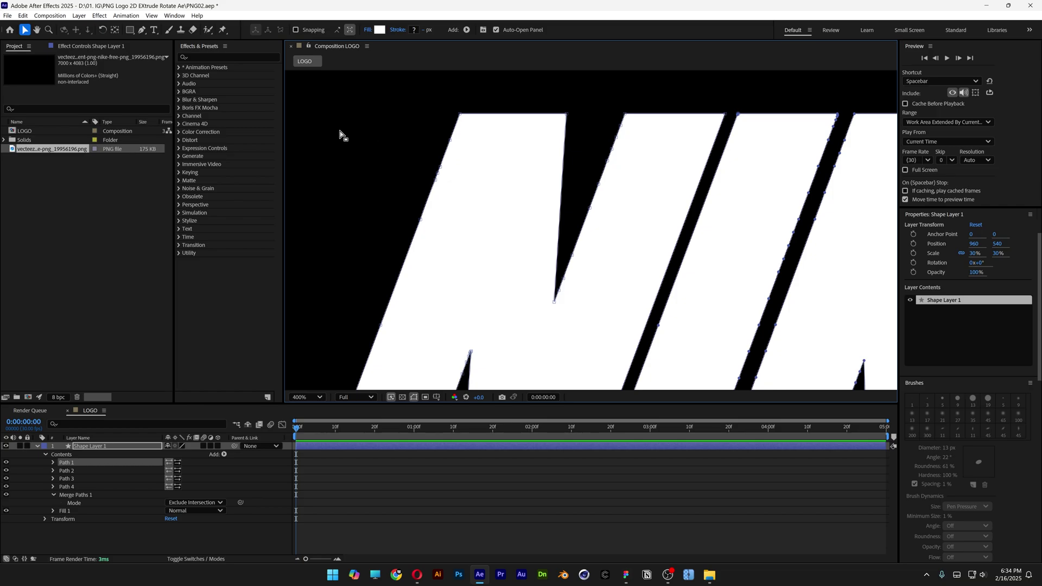
drag(337, 130, 499, 266)
key(comma)
key(comma)
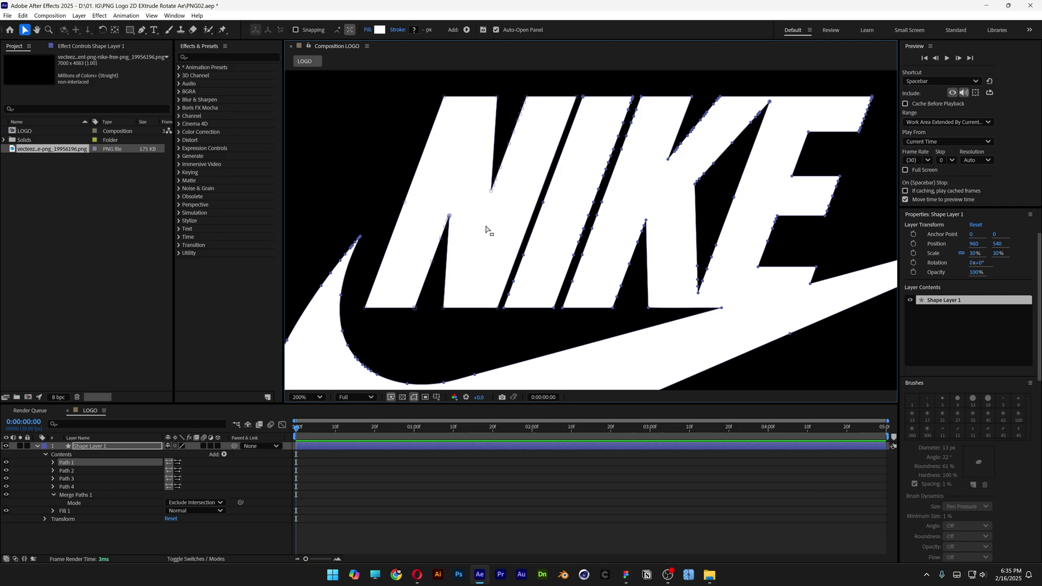
- Collapse Contents, make Shape Layer 1 a 3D layer, and show the Modes columns
scroll(486, 229, down, 2)
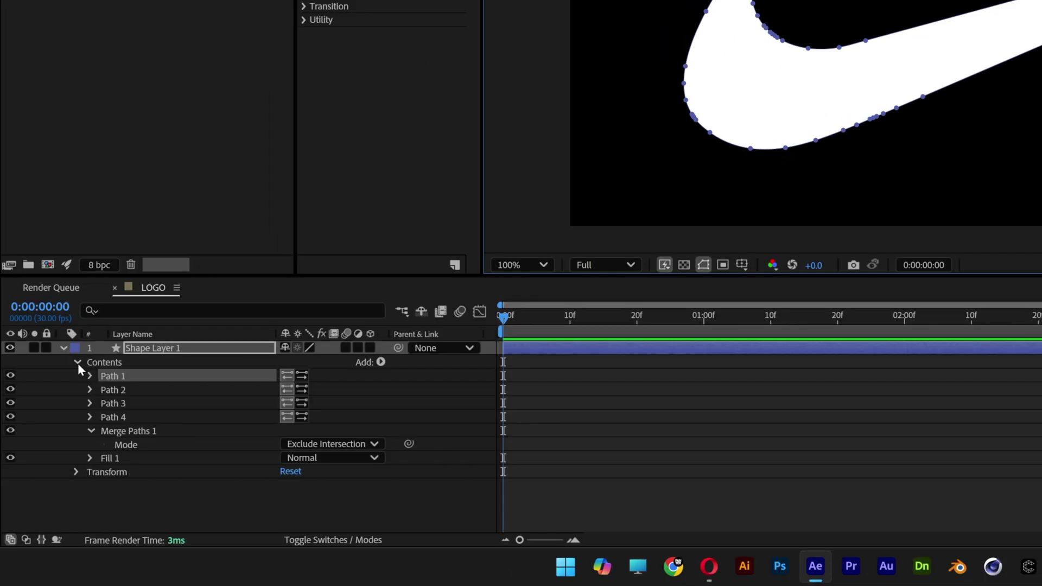
click(46, 454)
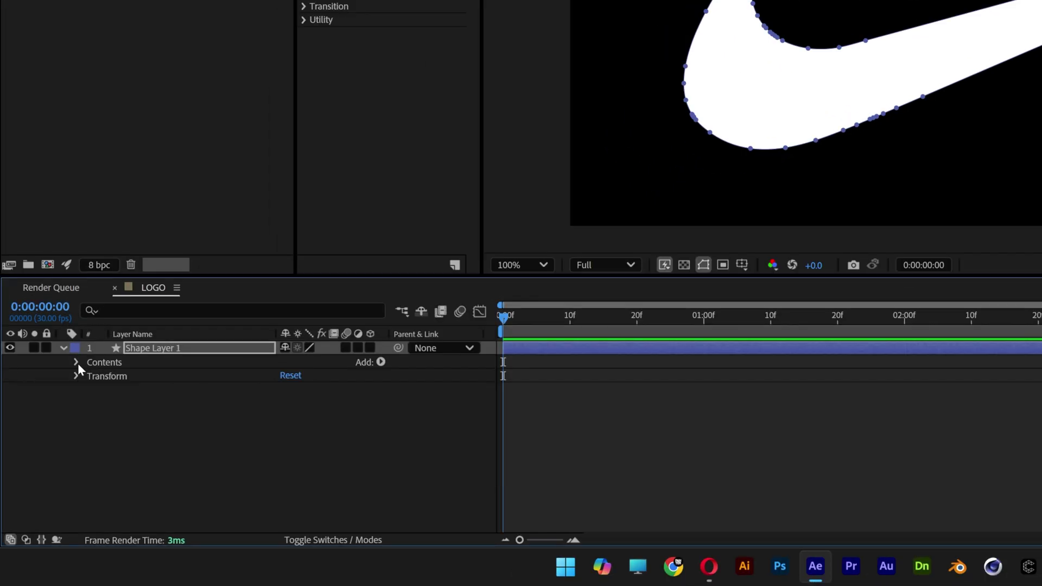
click(370, 348)
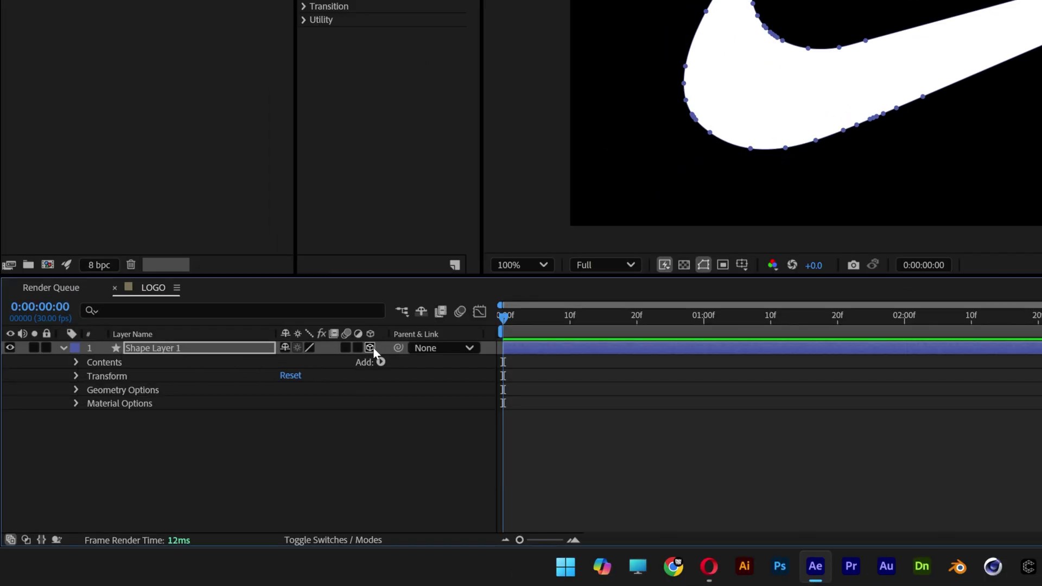
click(348, 539)
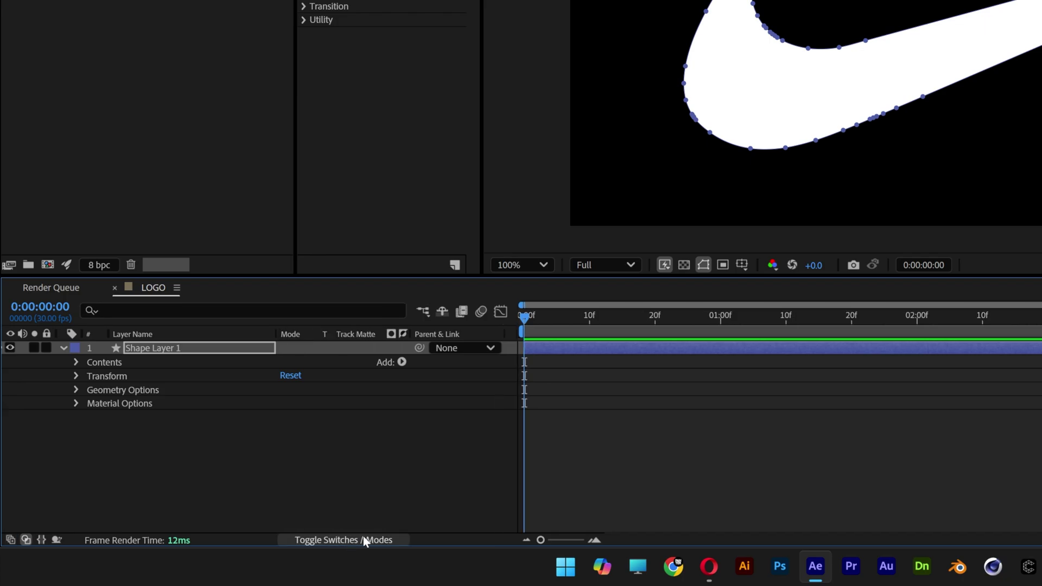
- Switch the viewer to a custom 3D view and set the logo's Extrusion Depth to 400
click(361, 537)
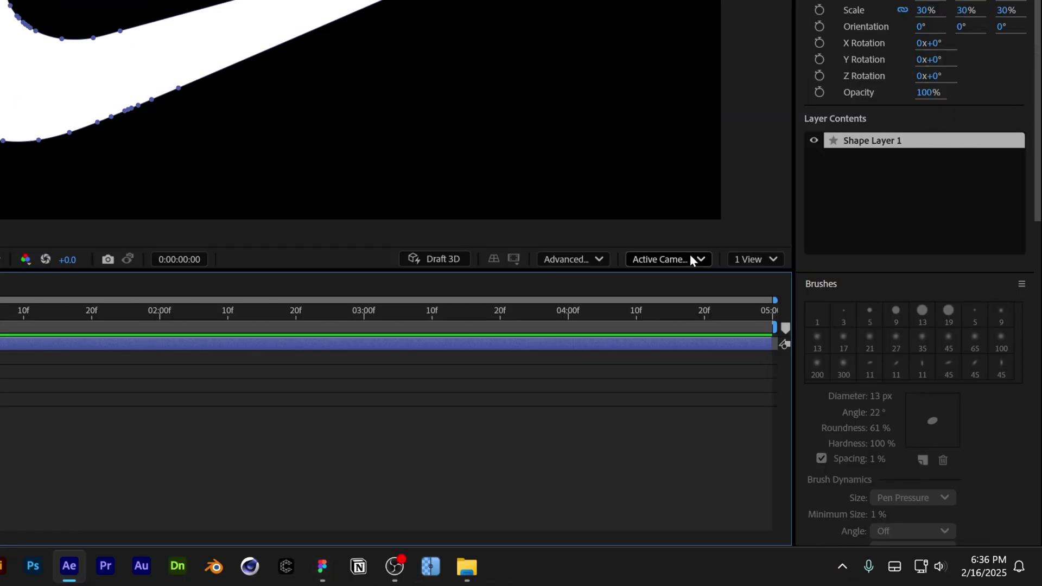
click(689, 254)
click(692, 134)
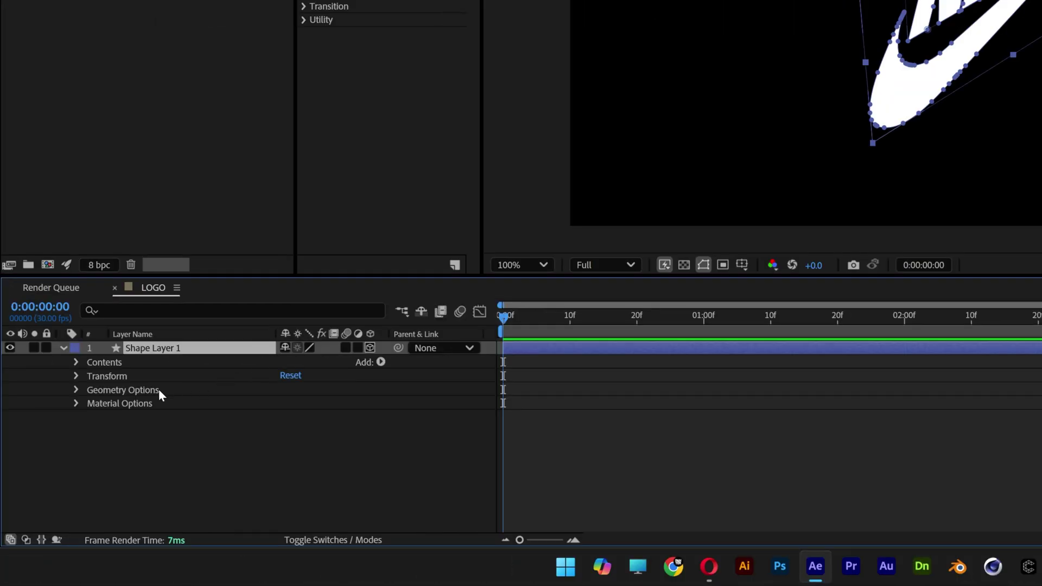
click(83, 390)
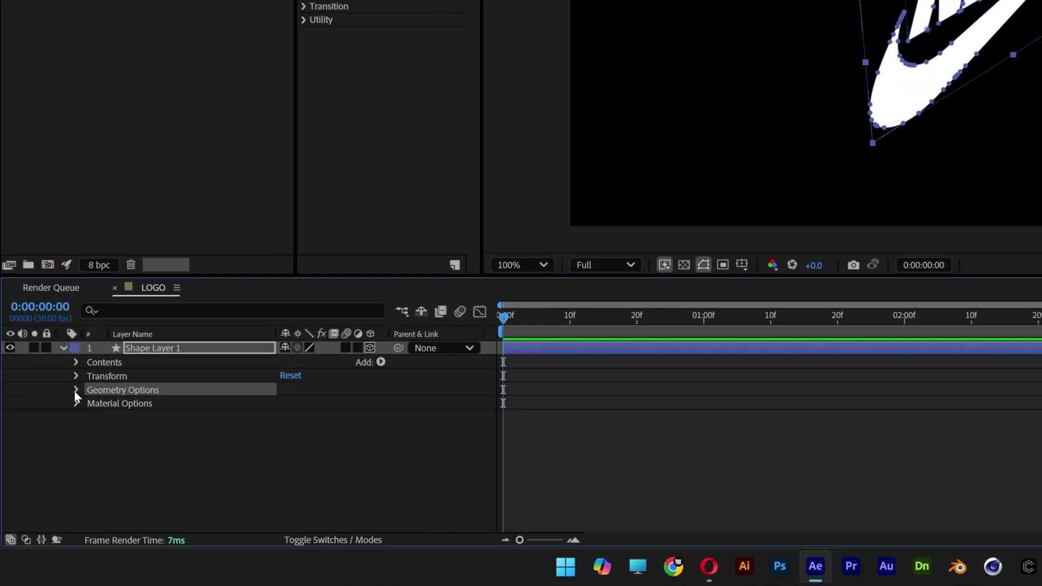
click(76, 390)
click(287, 446)
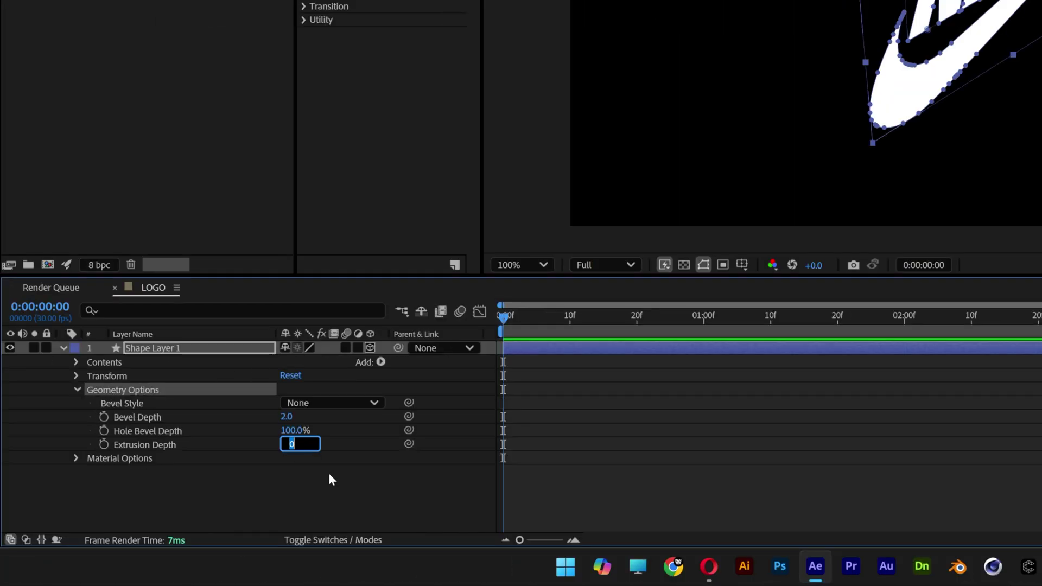
text(400)
key(Return)
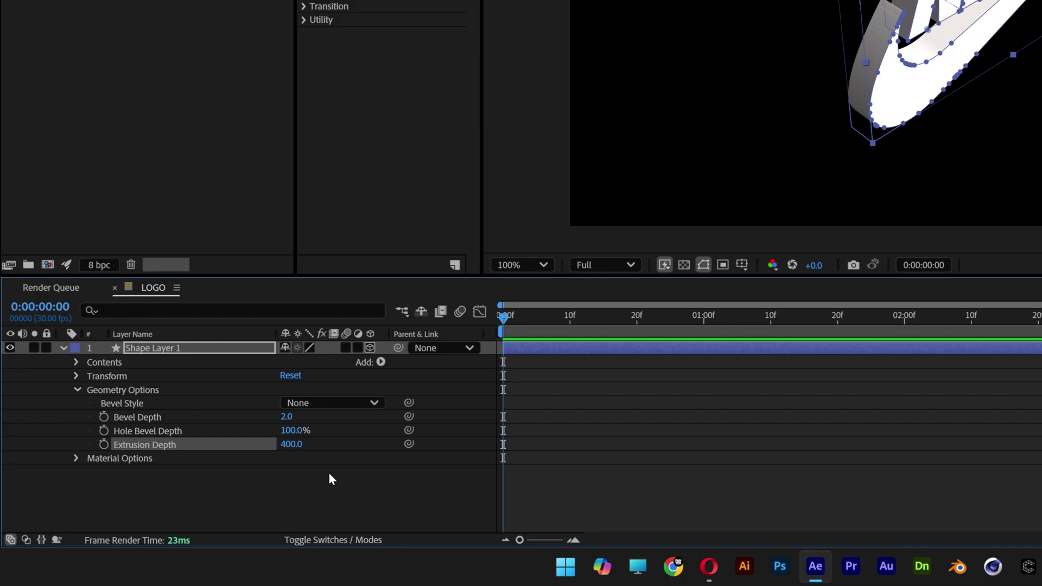
click(329, 476)
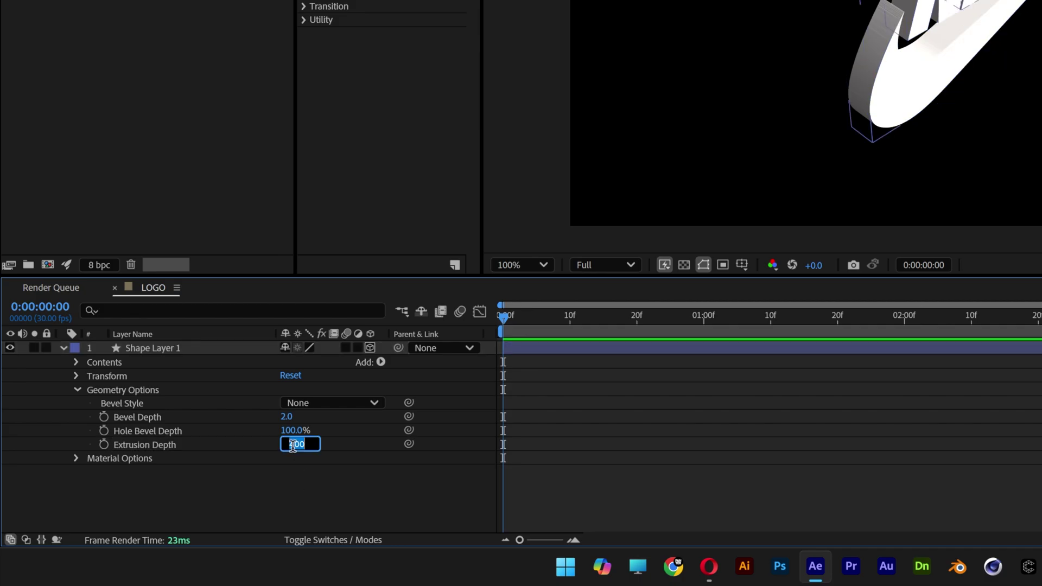
key(Return)
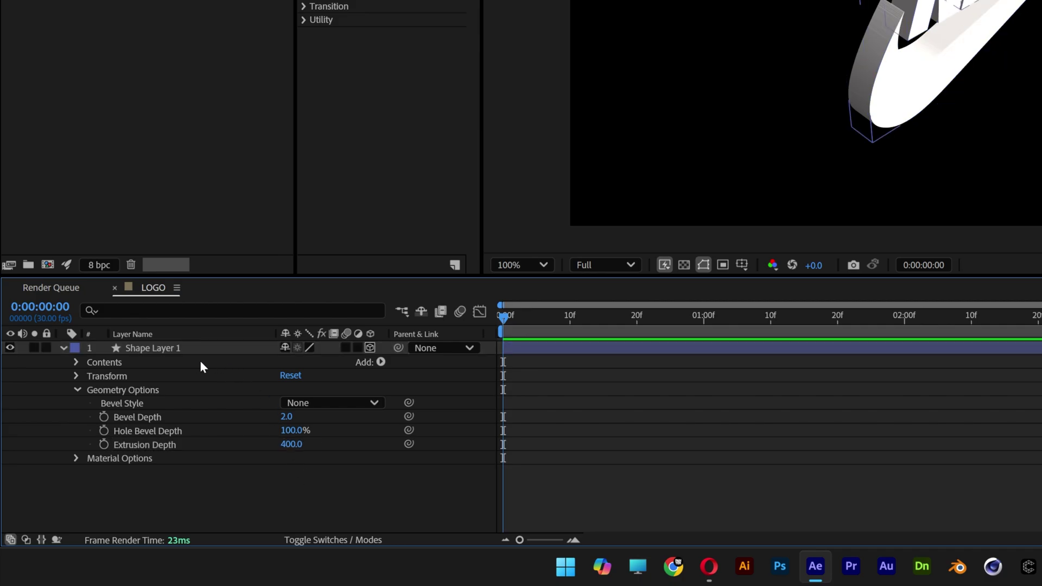
- Set Shape Layer 1's Anchor Point Z value to 200, giving 0, 0, 200
click(116, 376)
click(78, 376)
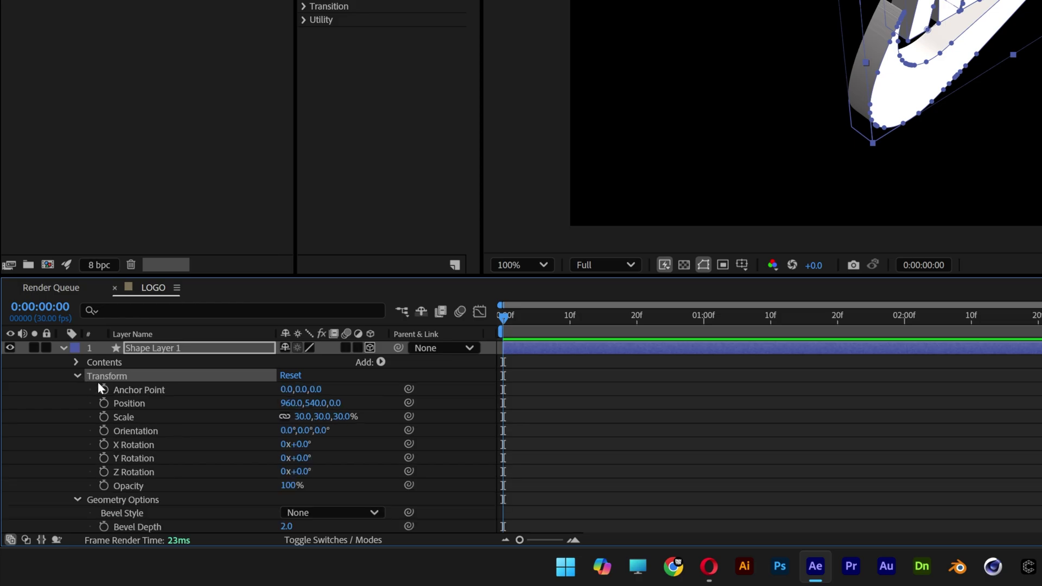
click(175, 389)
click(315, 389)
text(2)
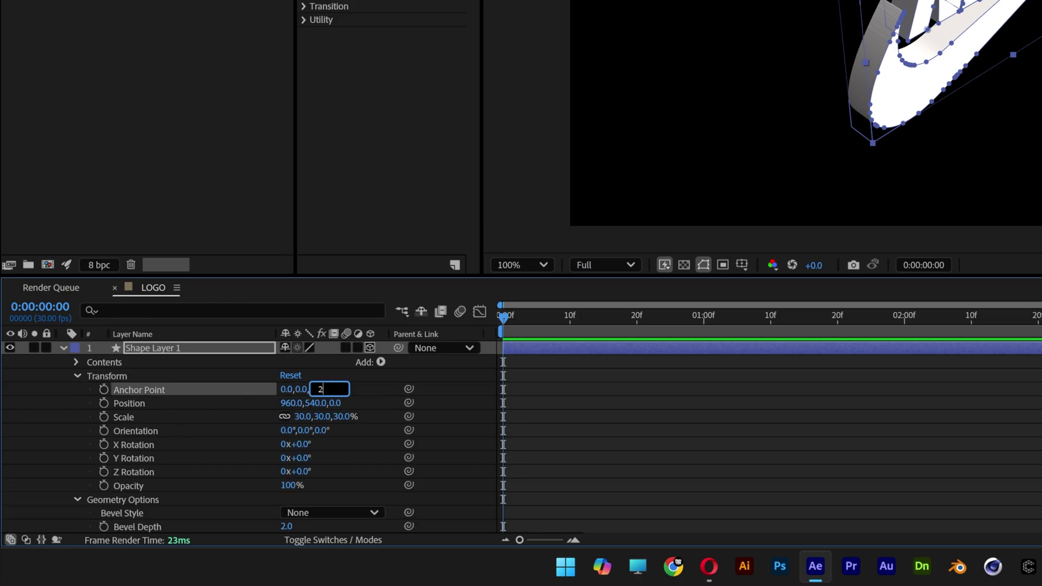
text(00)
key(Return)
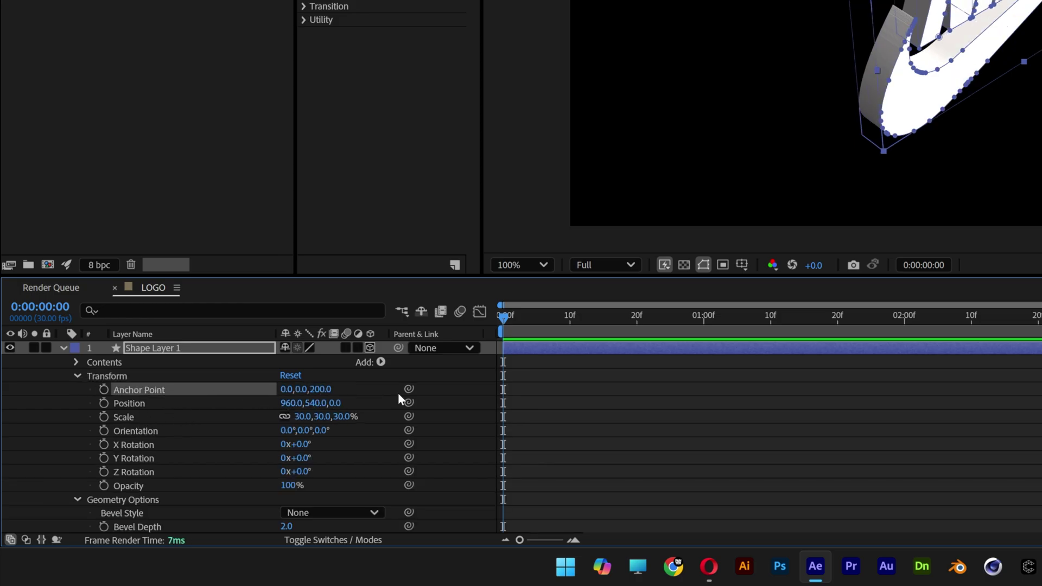
- Give the logo an Angular bevel with a Bevel Depth of 10
click(76, 375)
click(148, 390)
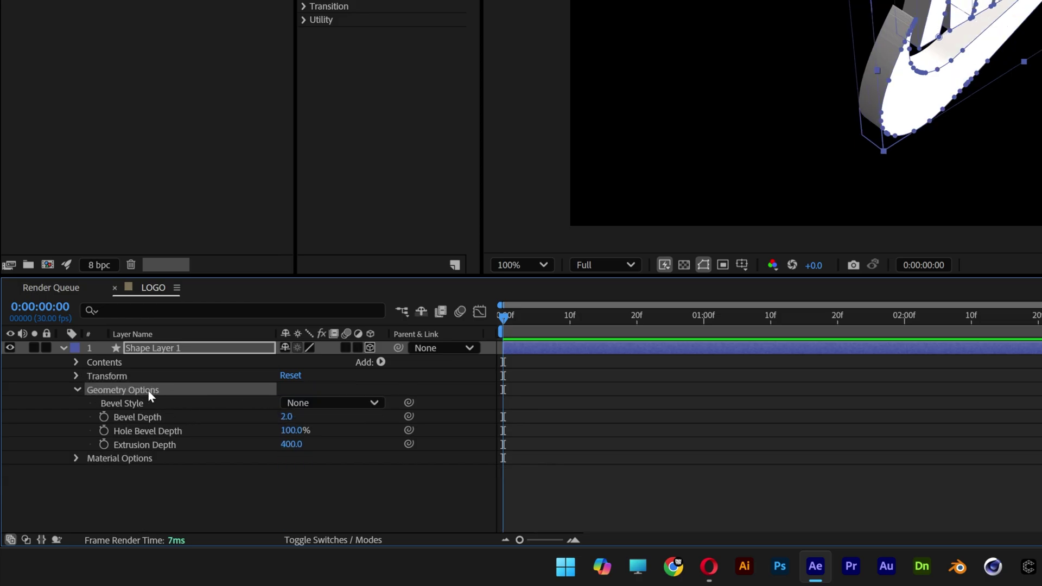
click(310, 403)
click(326, 438)
drag(286, 416, 593, 417)
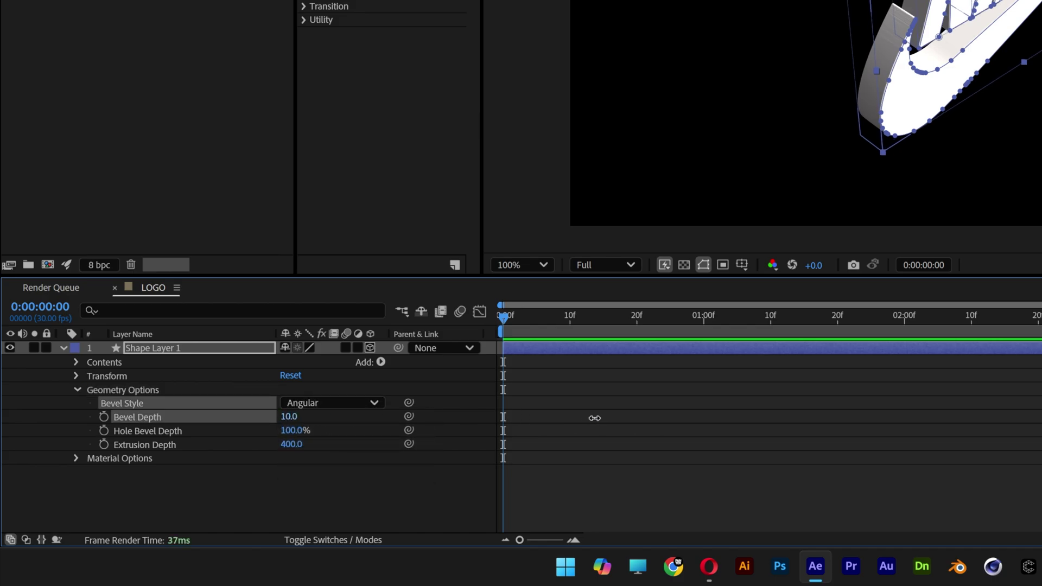
- Raise the logo's Specular Shininess to 100% in Material Options
click(77, 389)
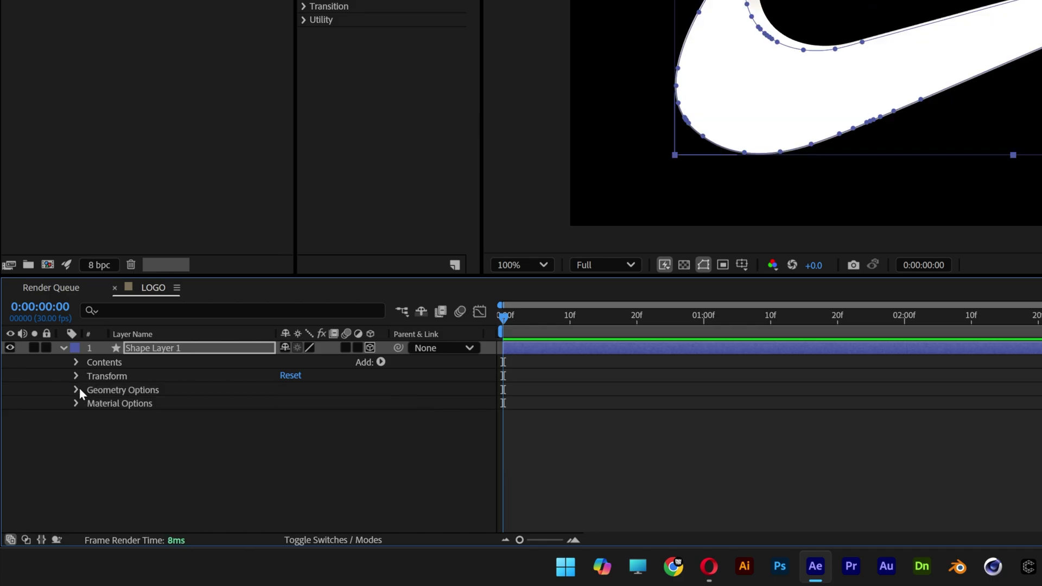
click(76, 403)
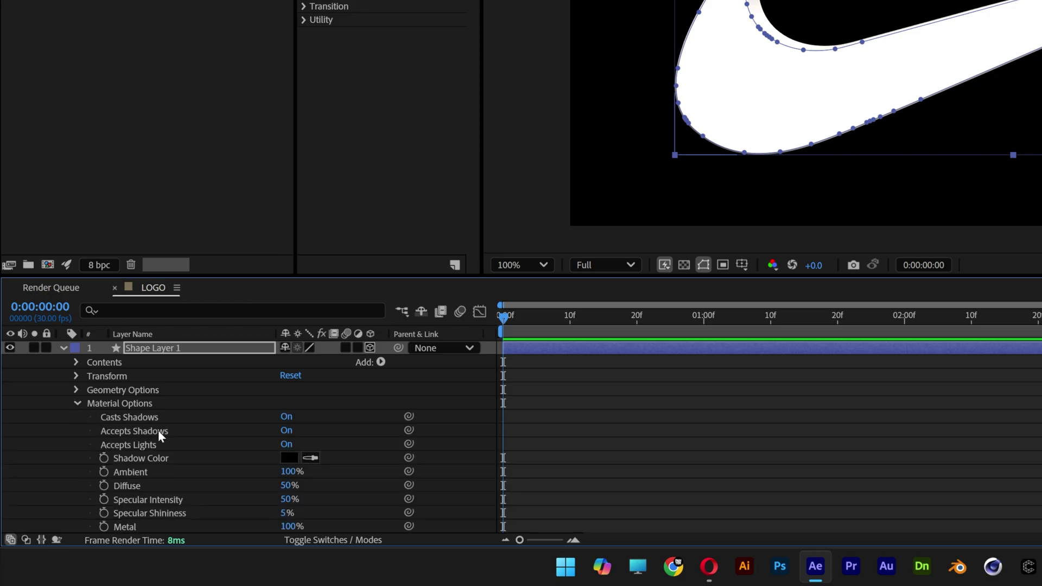
click(154, 513)
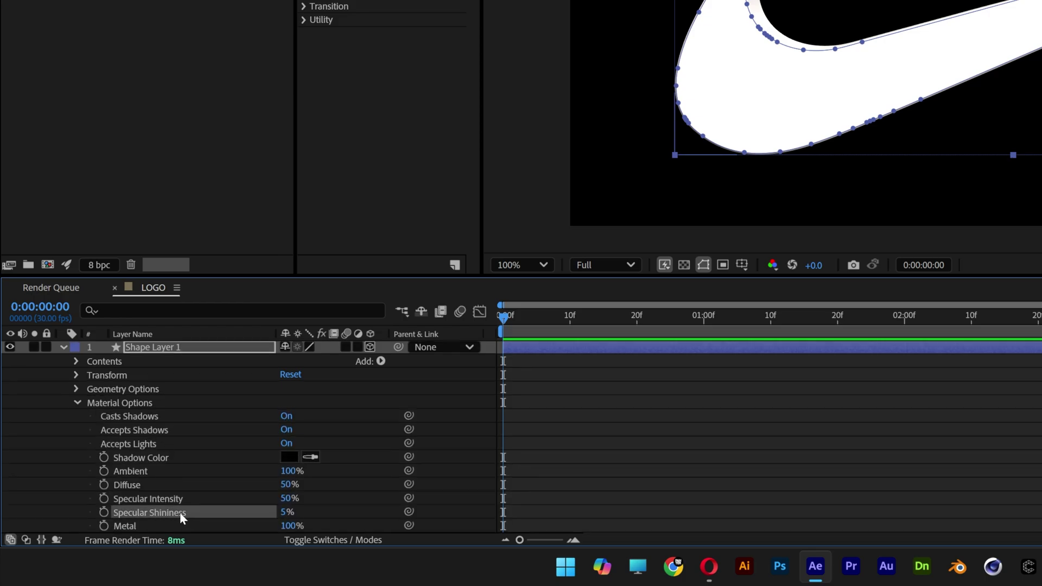
drag(286, 514, 514, 504)
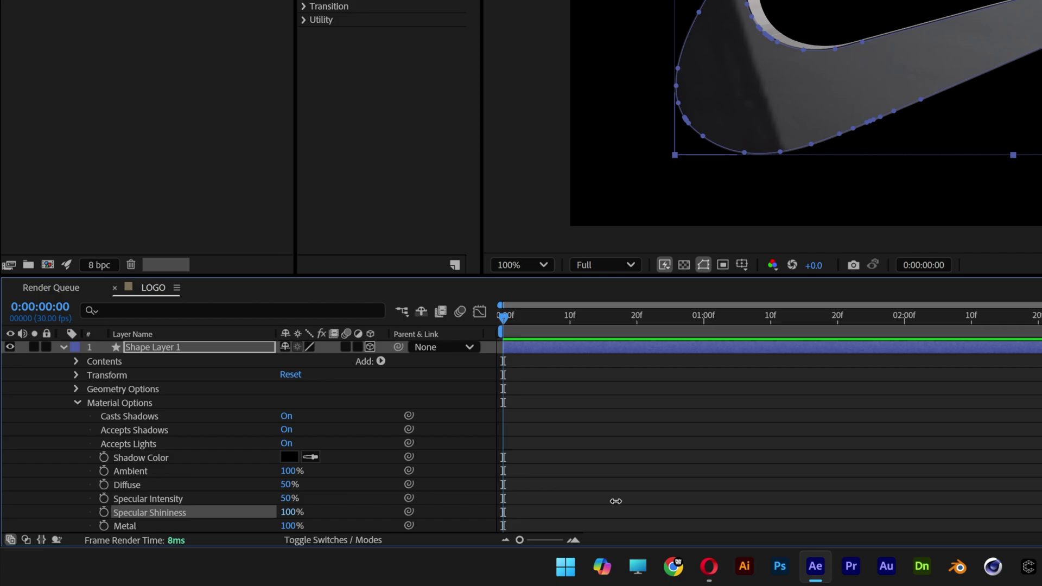
- Keyframe Y Rotation at 0 on the first frame and one full turn (1x) later
click(76, 403)
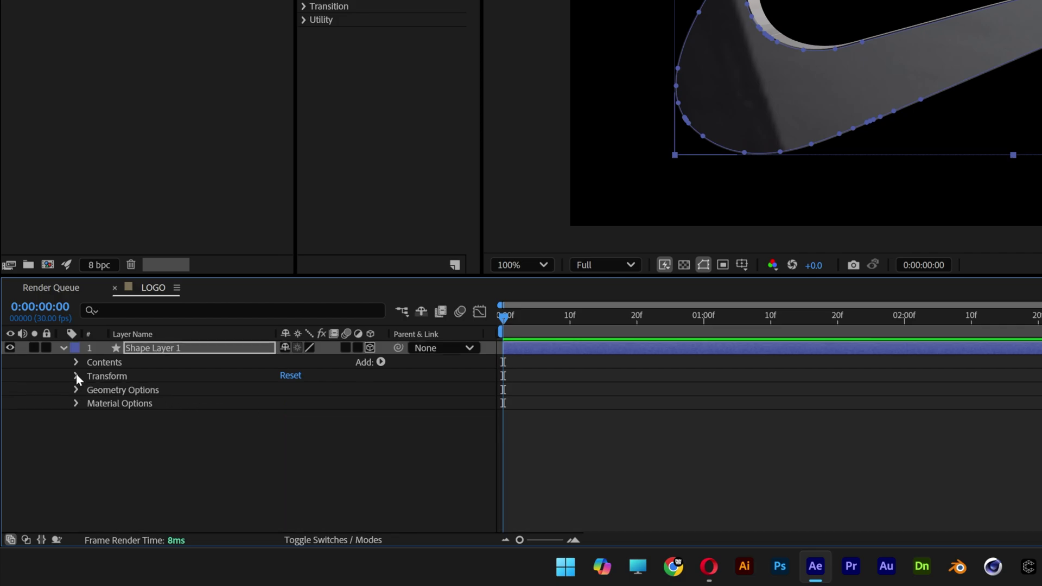
click(76, 375)
click(134, 460)
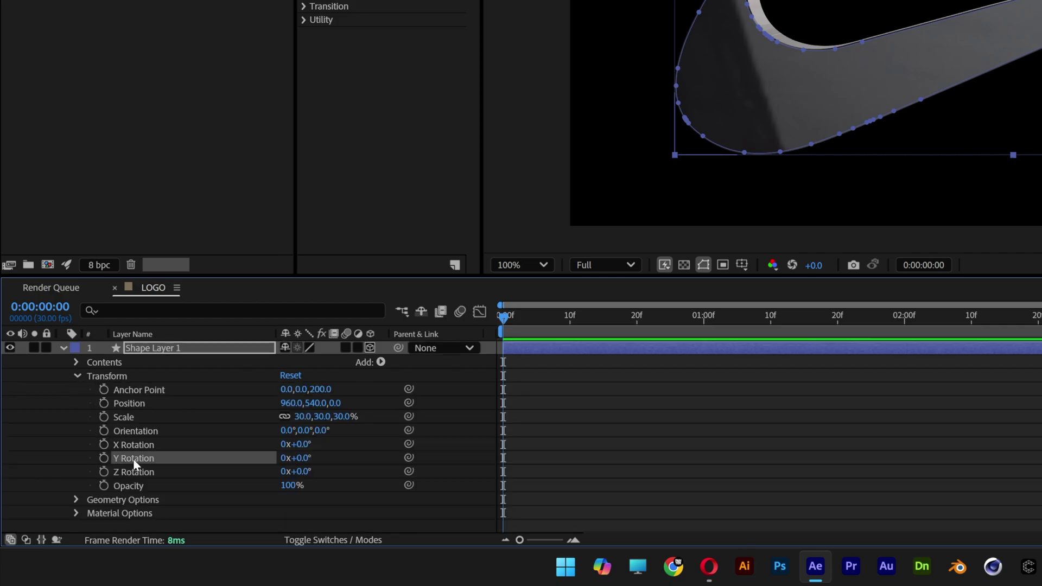
click(104, 459)
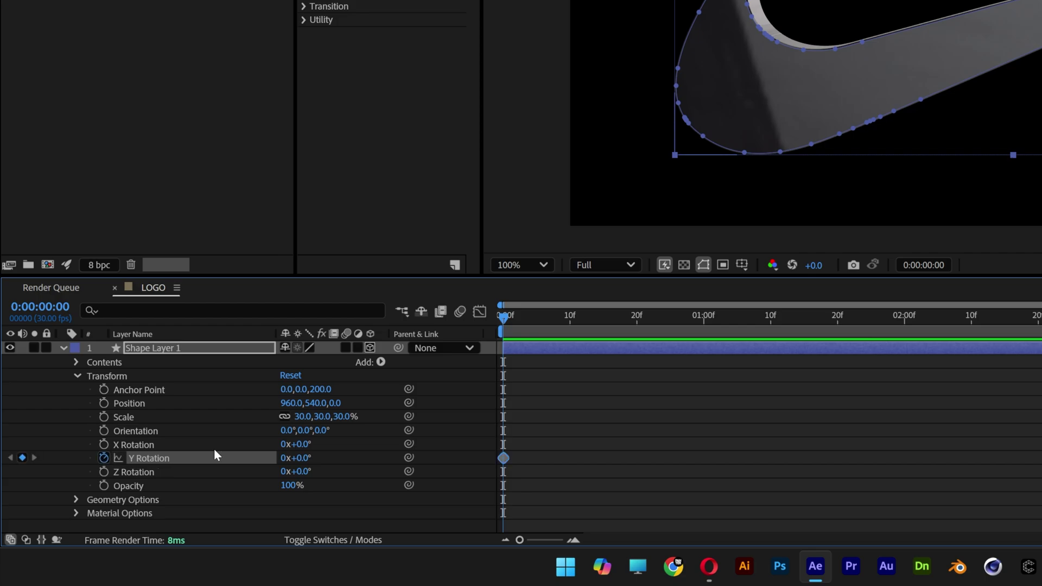
click(758, 318)
click(291, 457)
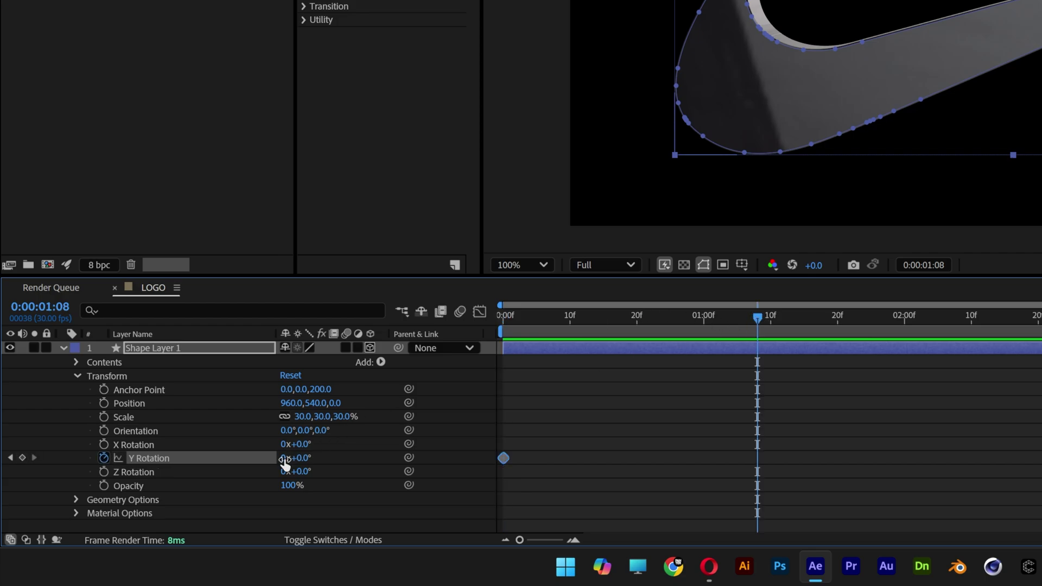
text(1)
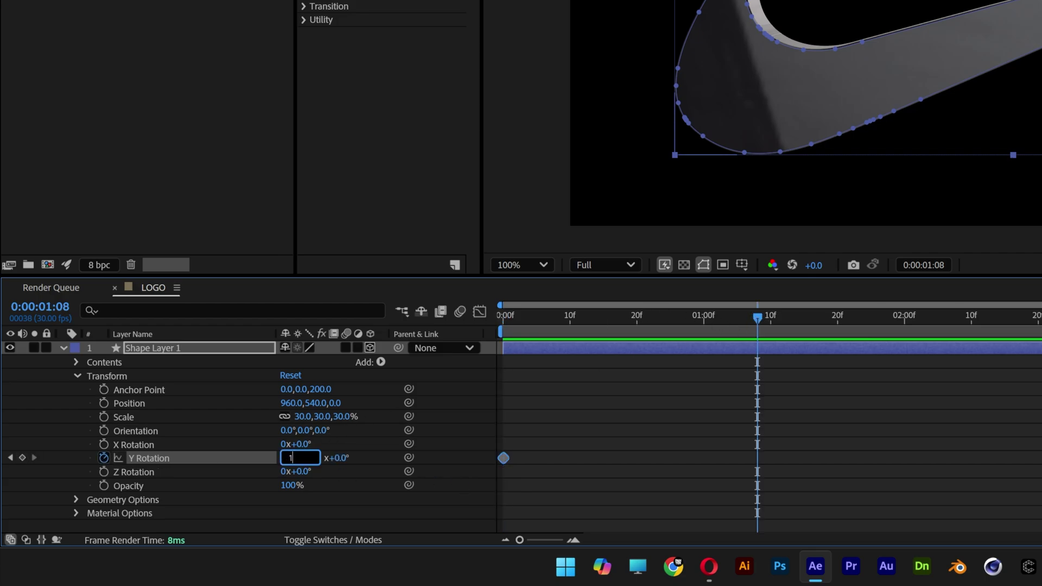
key(Return)
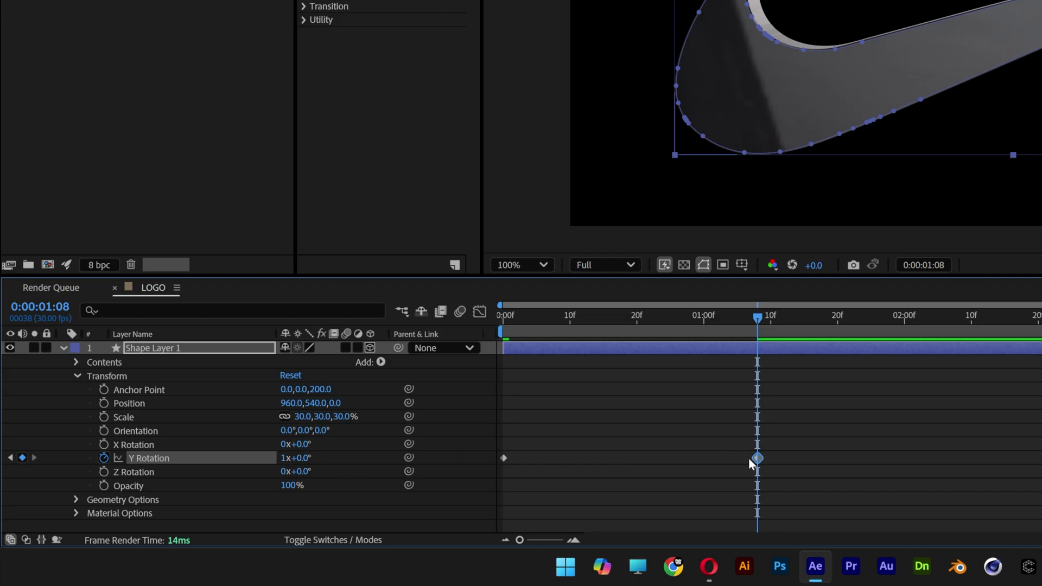
- Move the full-turn keyframe to the timeline's end and preview the spin from the start
drag(758, 459, 1041, 445)
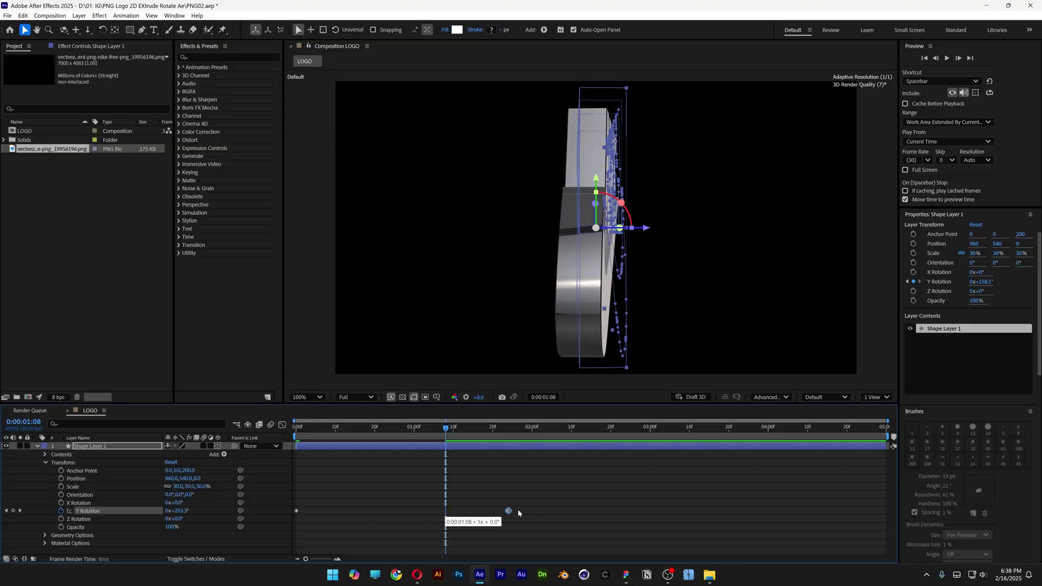
drag(833, 503, 885, 497)
click(522, 468)
key(Home)
key(space)
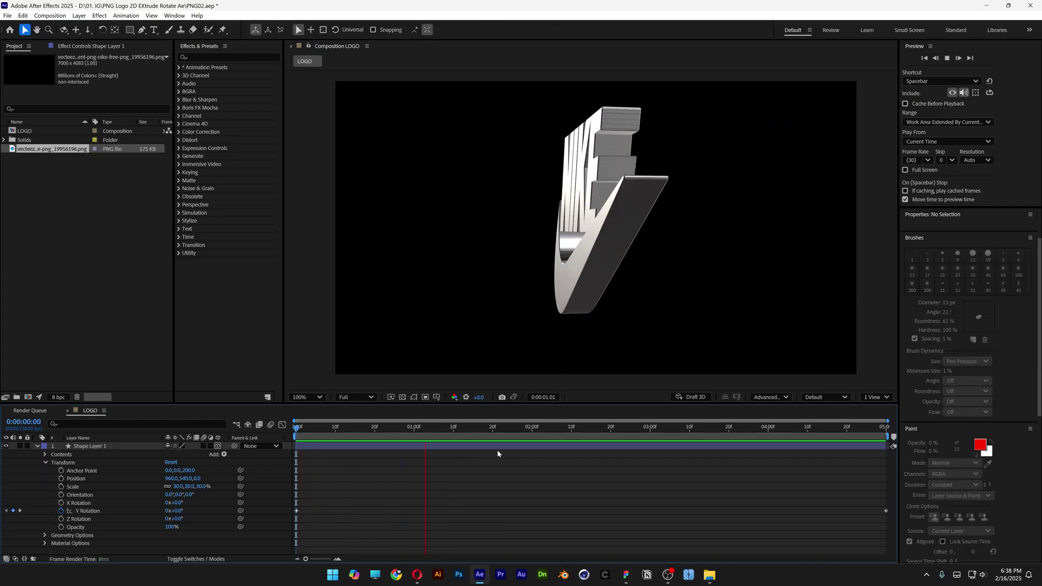
- Add an Environment Light layer at 107% intensity via New > Light
key(space)
click(38, 447)
right_click(128, 496)
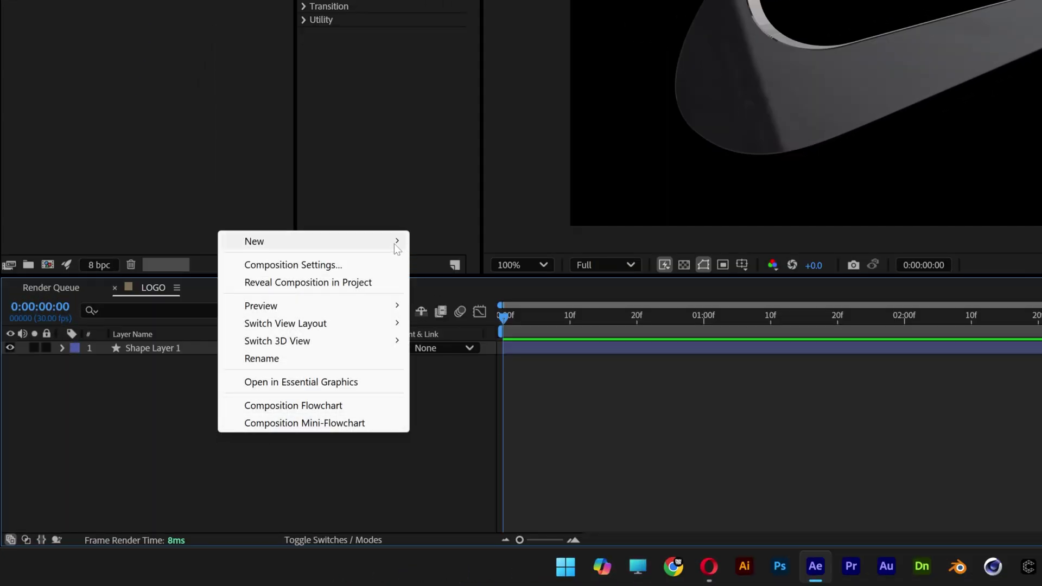
mouse_move(394, 243)
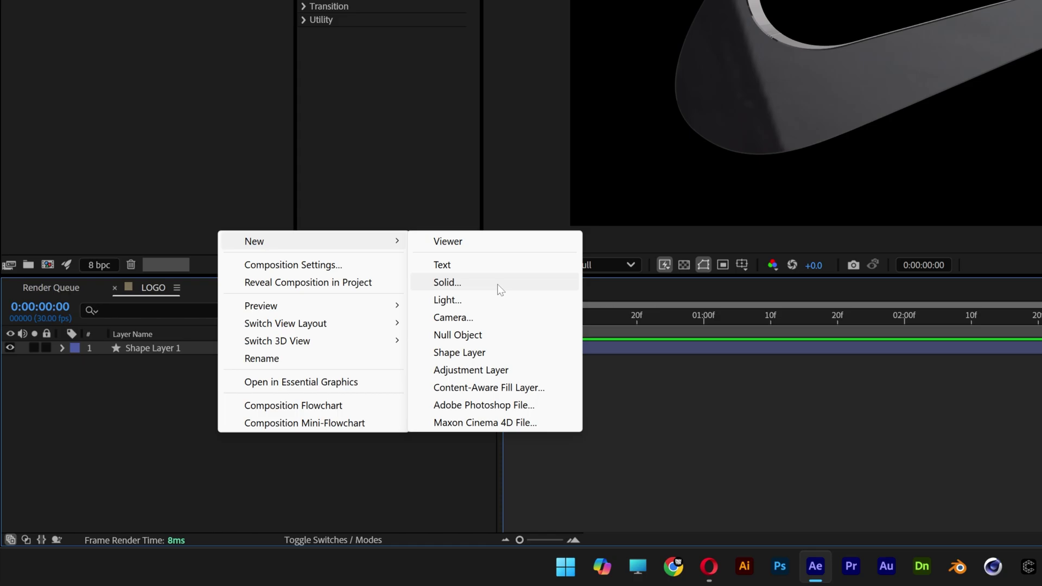
click(497, 299)
click(549, 110)
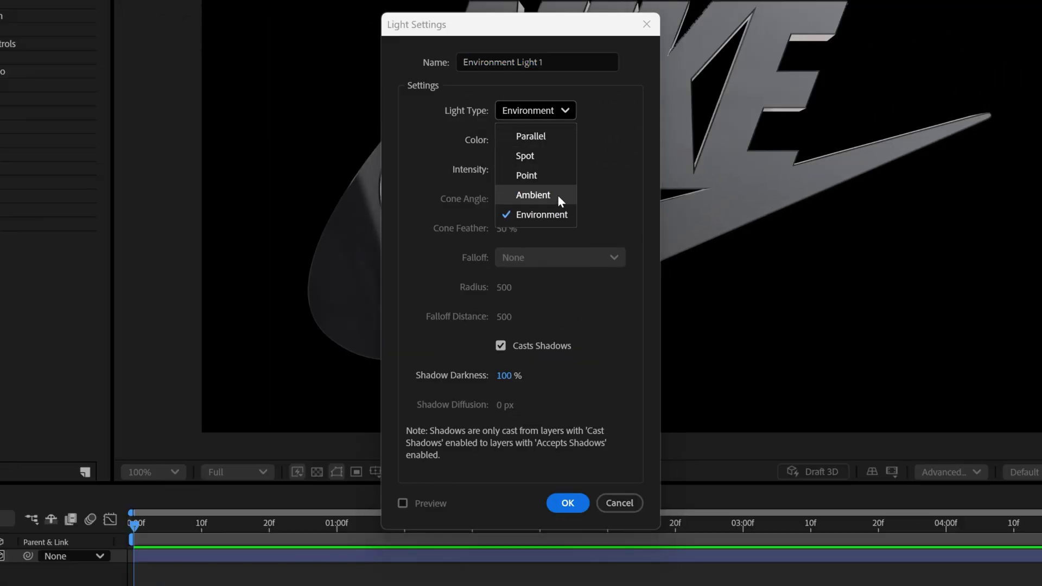
click(554, 214)
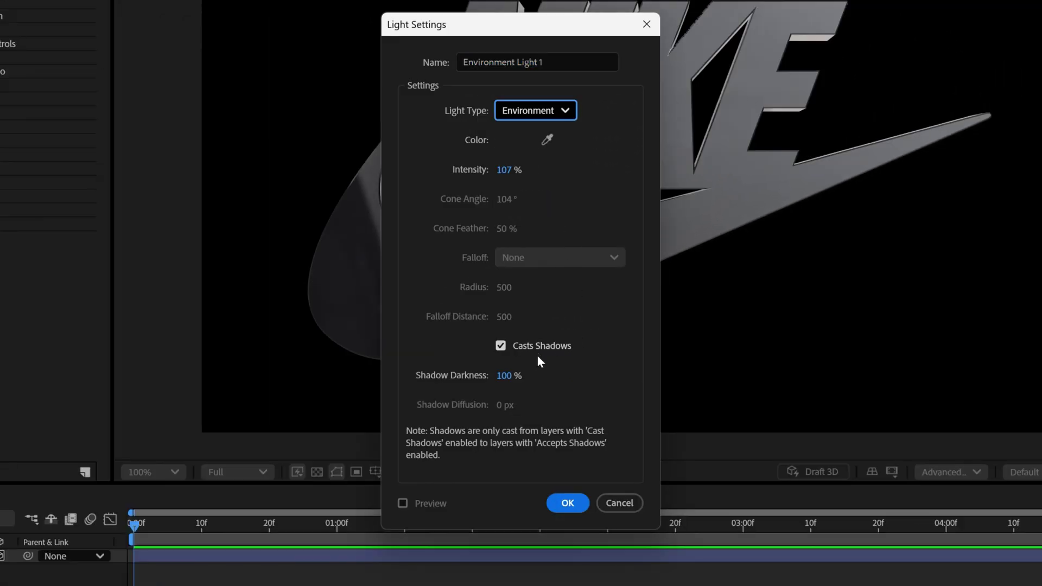
click(564, 506)
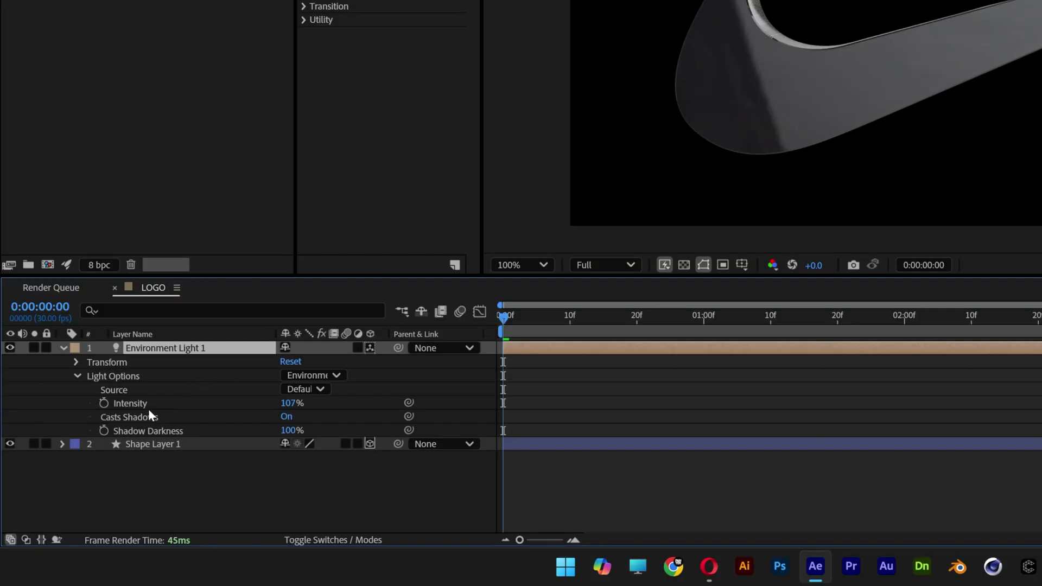
click(122, 362)
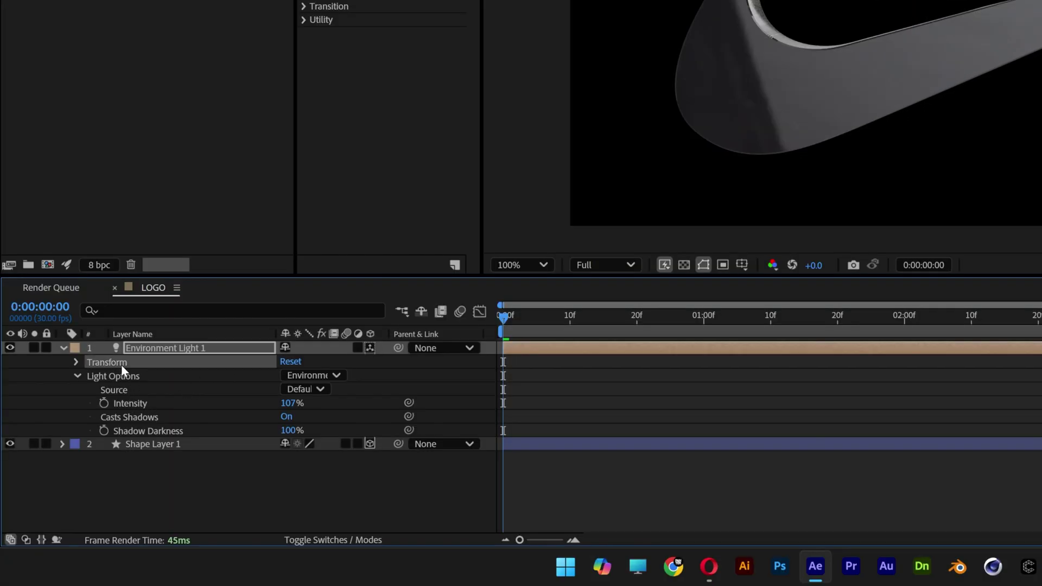
- Rotate the environment light to 25° X and 2° Y, then preview the spinning logo
click(77, 363)
drag(288, 375, 303, 395)
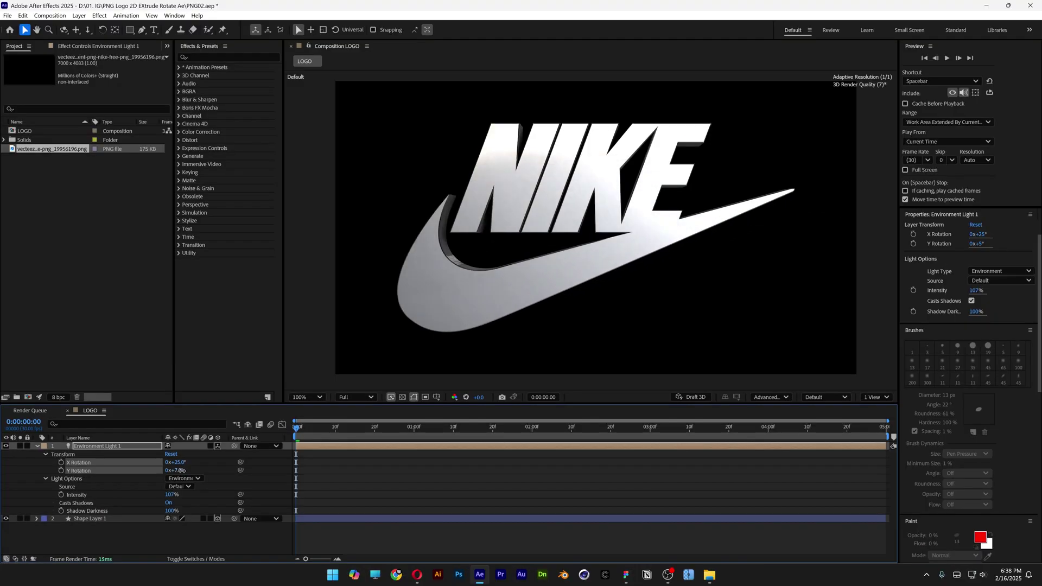
drag(183, 470, 176, 470)
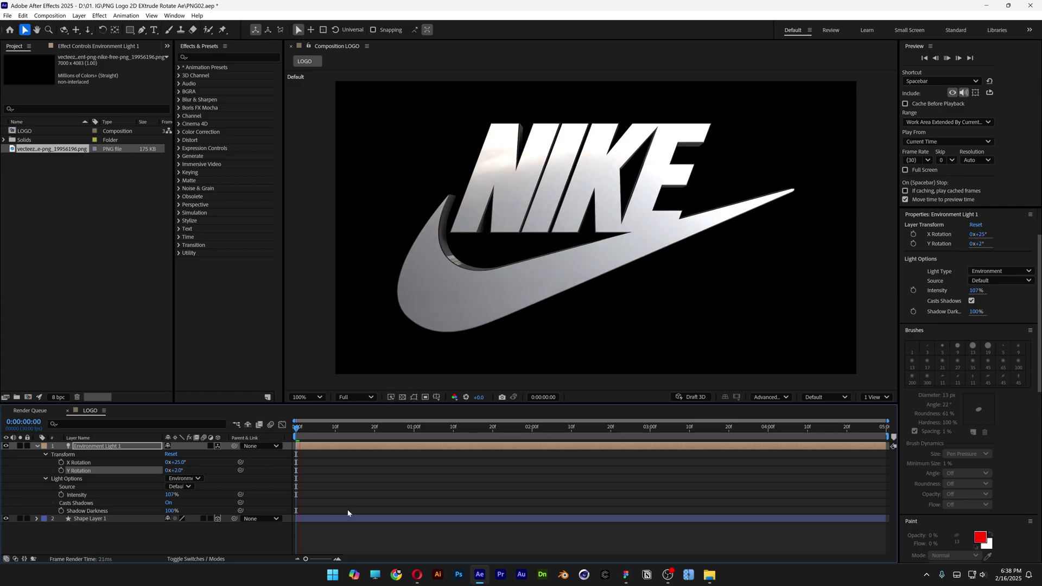
key(space)
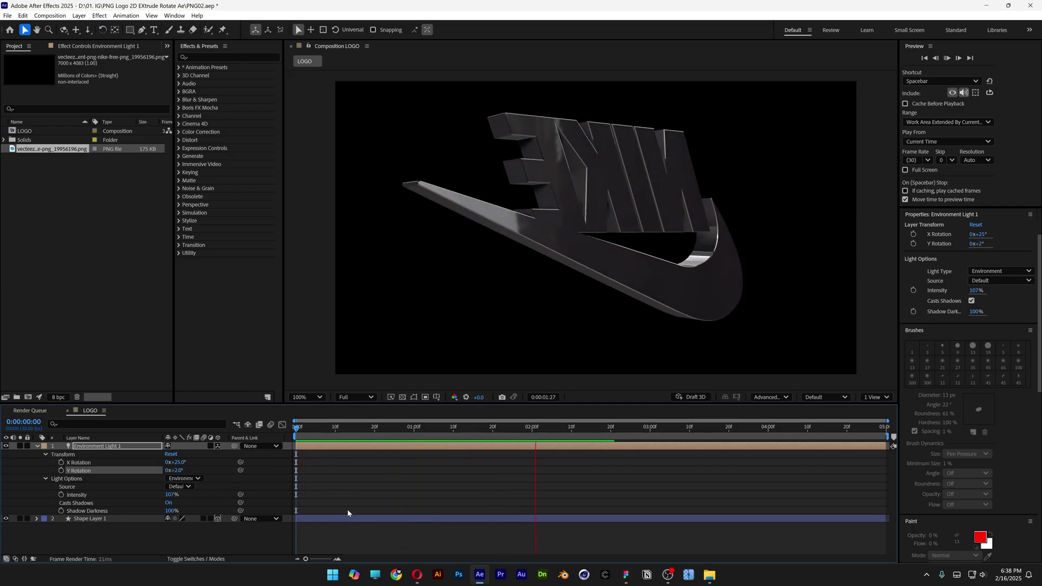